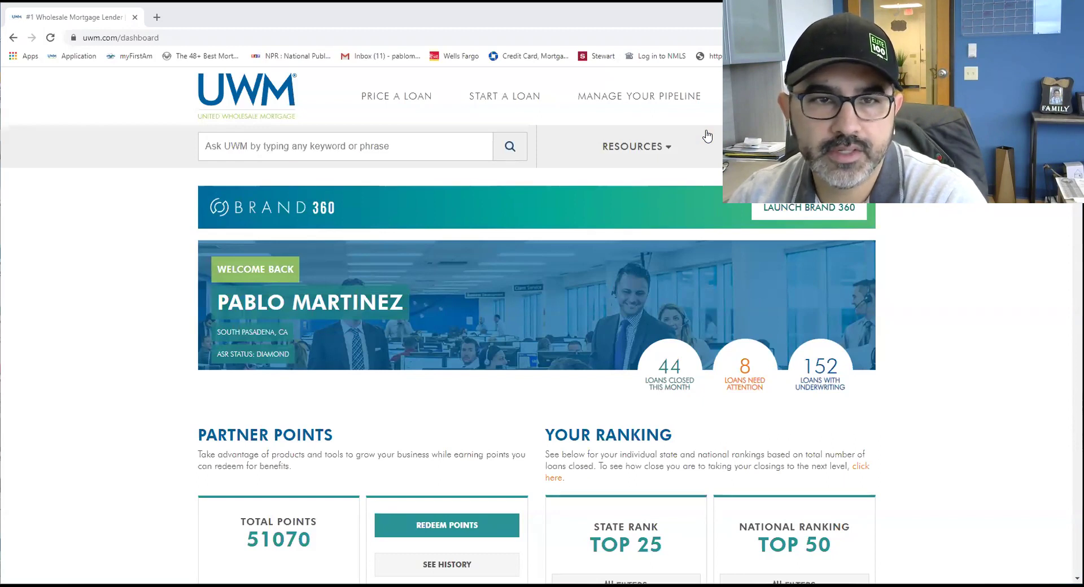
Step: Open Easy Qualifier from the Price a Loan menu and sign in on the new tab
{"action": "left_click", "coordinate": [707, 136]}
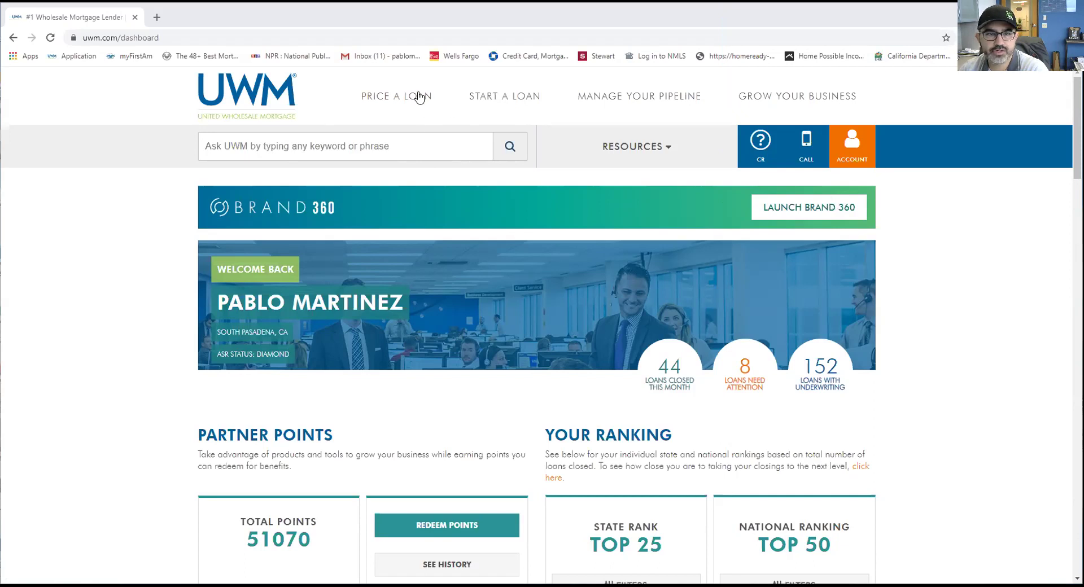
{"action": "mouse_move", "coordinate": [420, 97]}
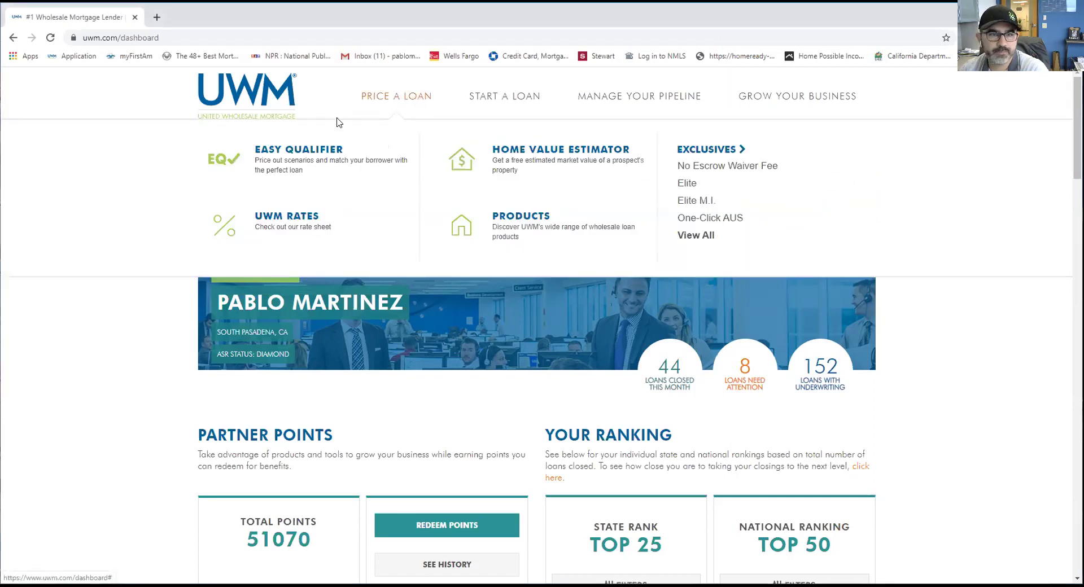
{"action": "left_click", "coordinate": [297, 151]}
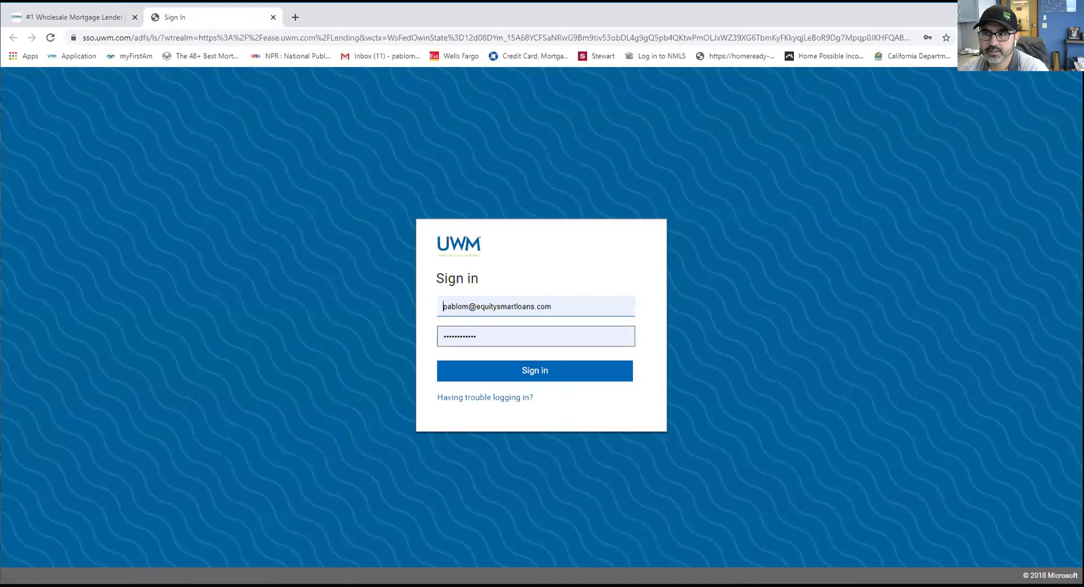
{"action": "left_click", "coordinate": [534, 374]}
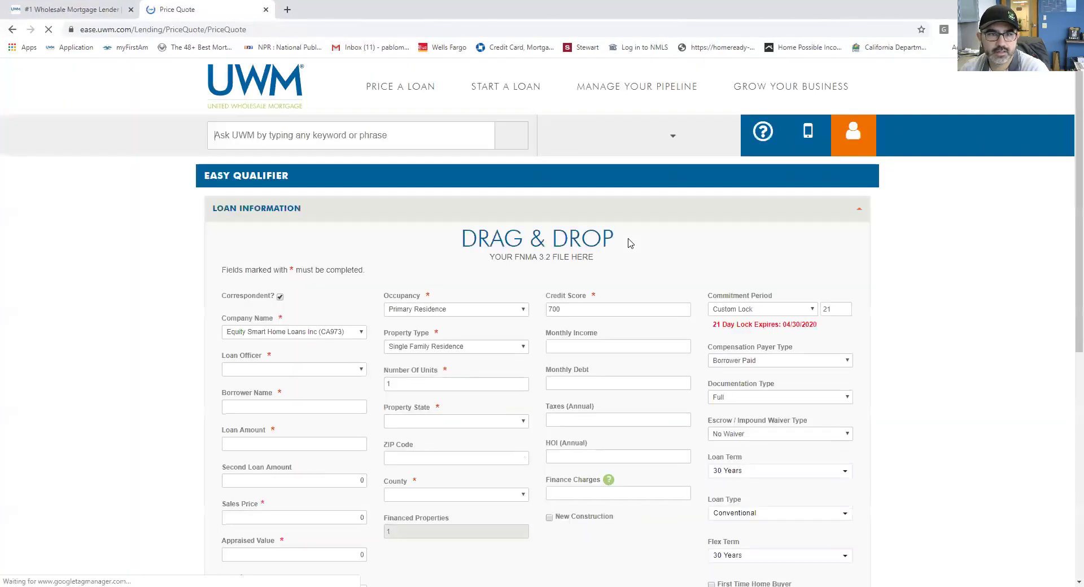
{"action": "scroll", "coordinate": [508, 288], "scroll_direction": "down", "scroll_amount": 2}
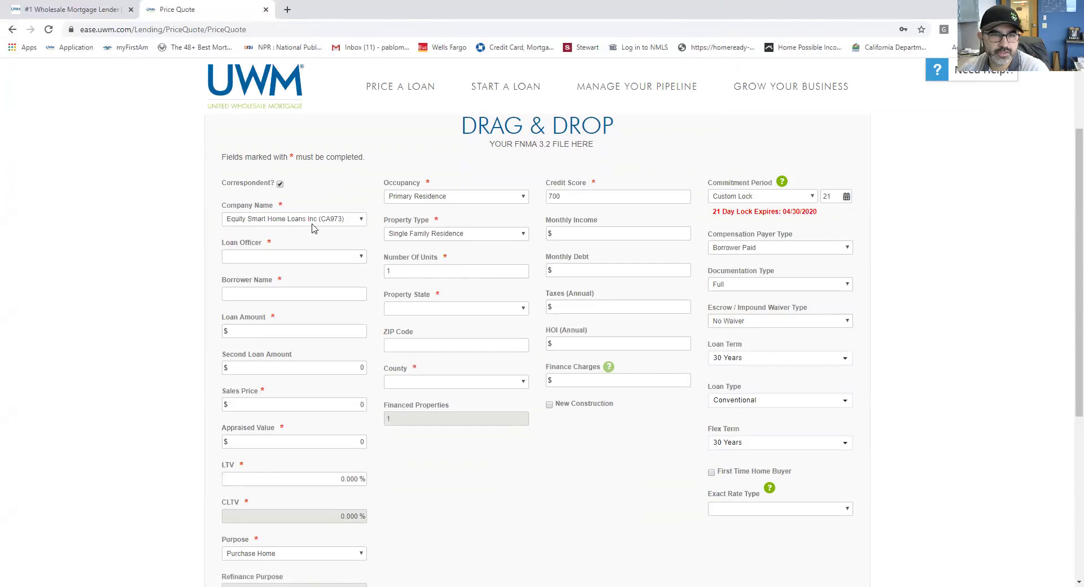
Step: Uncheck Correspondent and keep Lender Paid compensation after briefly trying Borrower Paid
{"action": "left_click", "coordinate": [280, 184]}
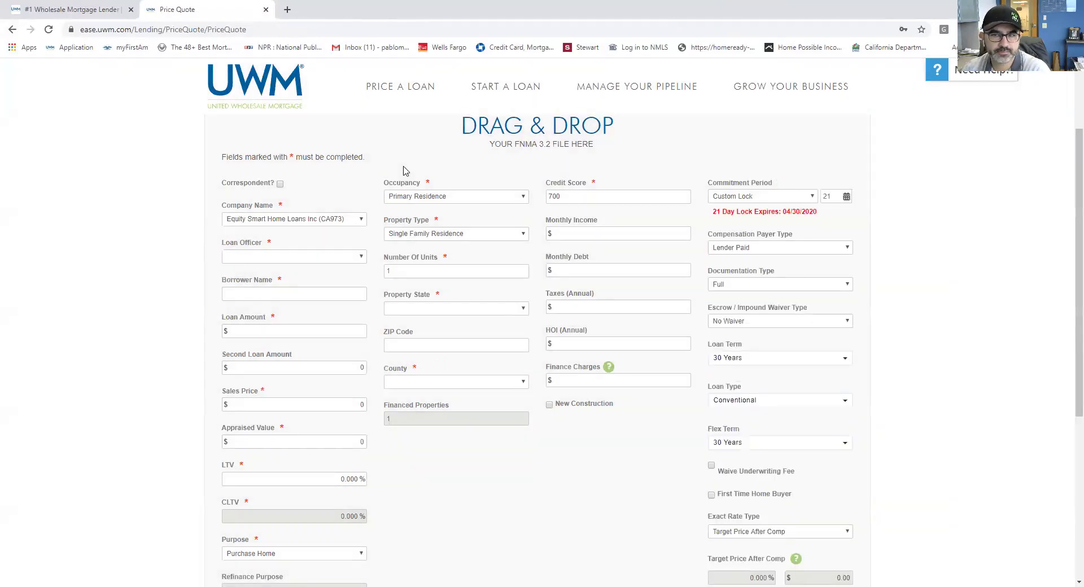
{"action": "scroll", "coordinate": [323, 201], "scroll_direction": "down", "scroll_amount": 1}
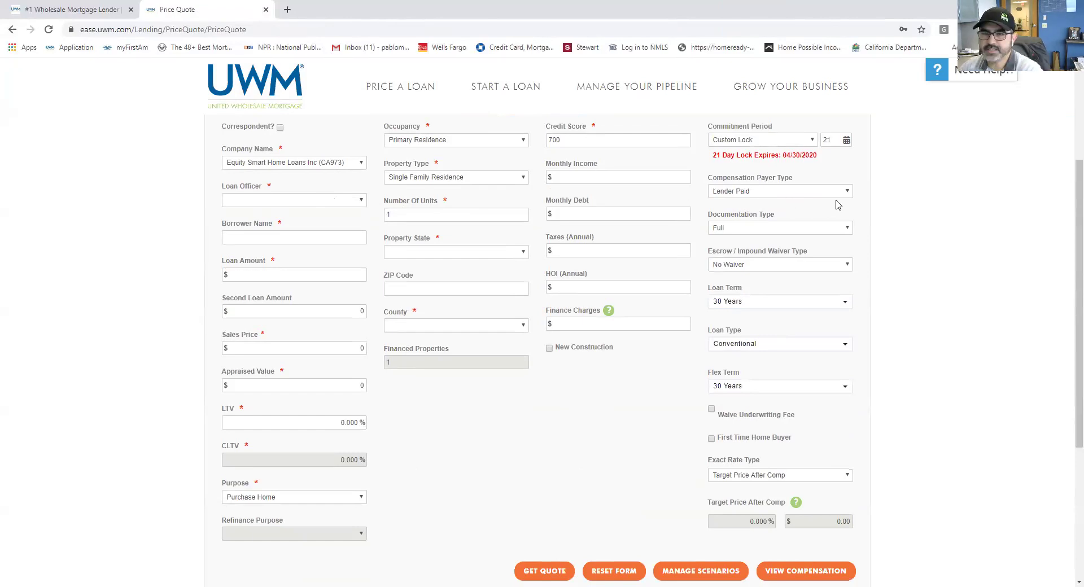
{"action": "left_click", "coordinate": [842, 194]}
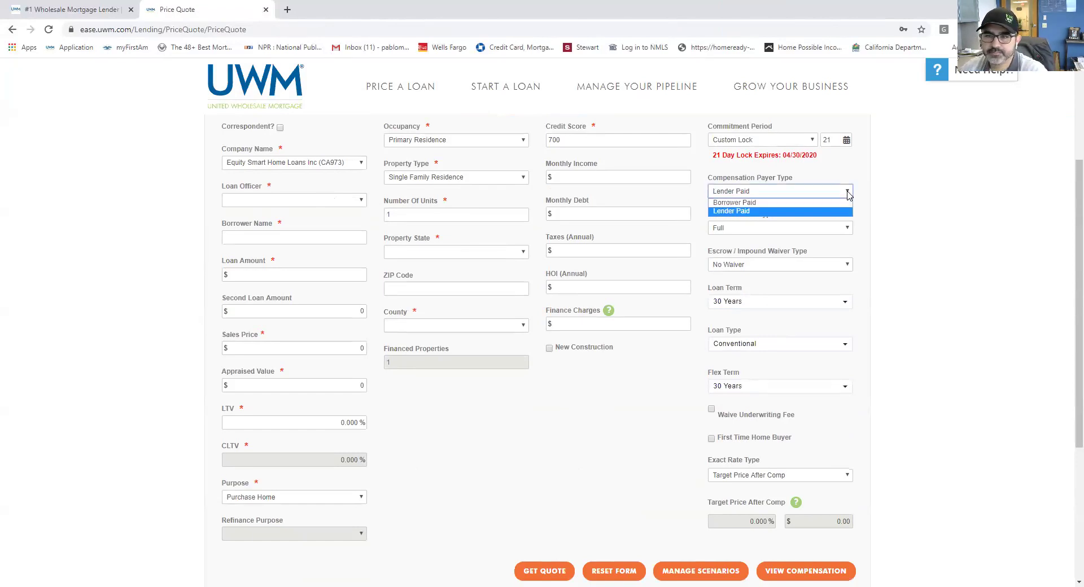
{"action": "left_click", "coordinate": [821, 203]}
{"action": "left_click", "coordinate": [845, 192]}
{"action": "left_click", "coordinate": [834, 211]}
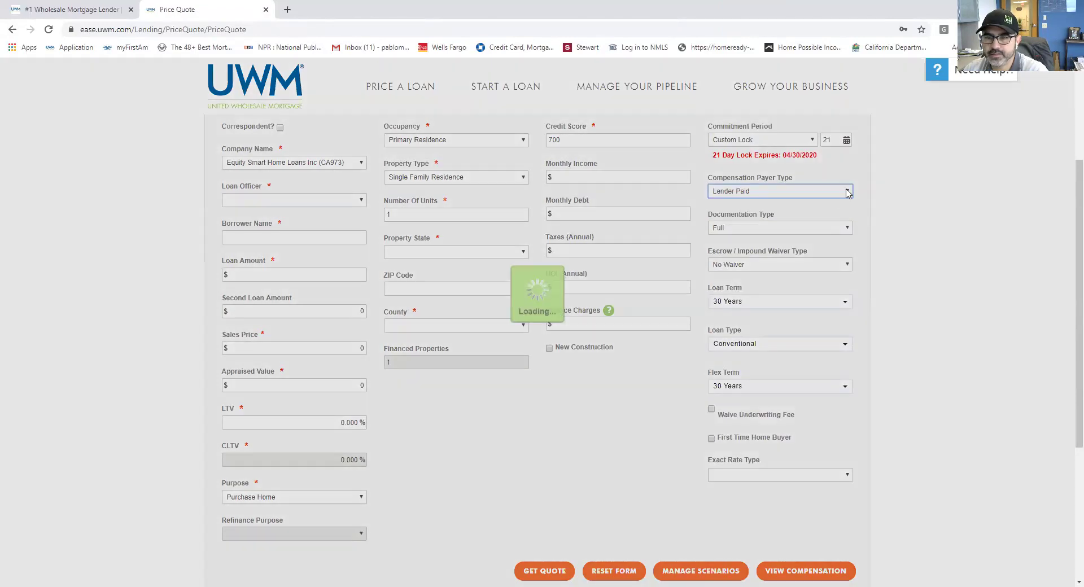
{"action": "left_click", "coordinate": [847, 193]}
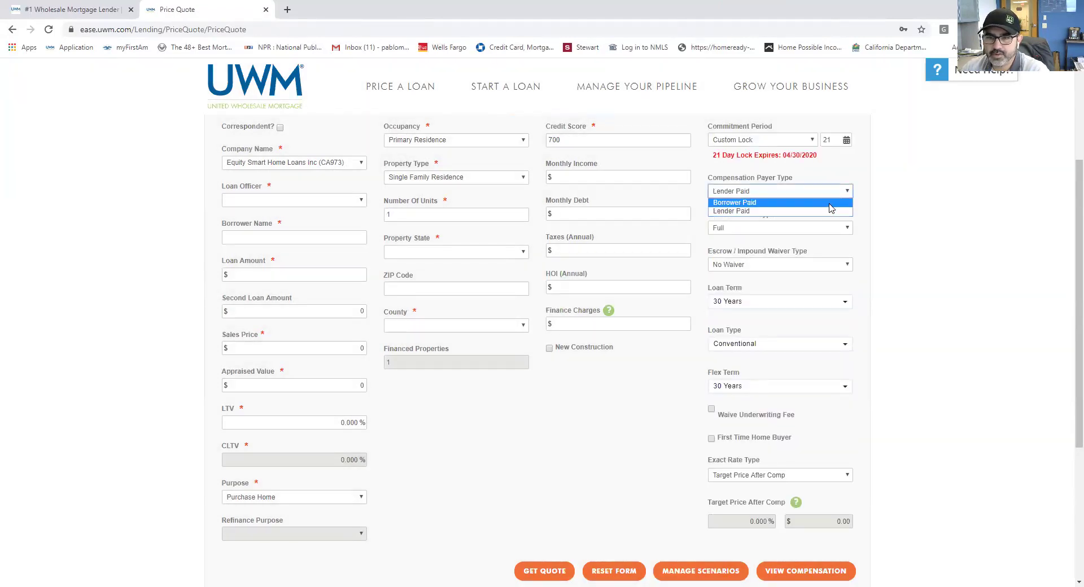
{"action": "left_click", "coordinate": [825, 215]}
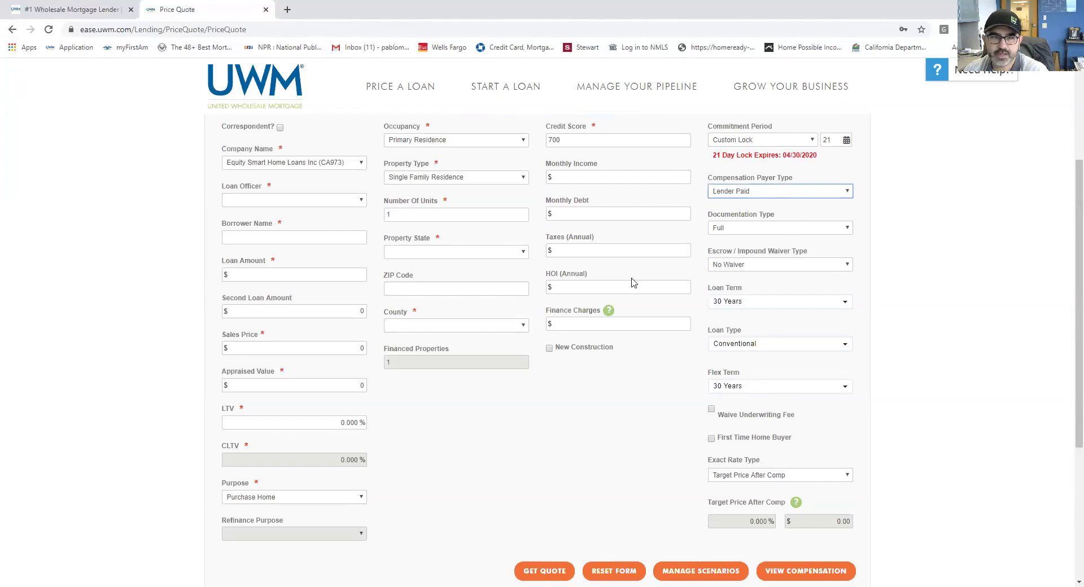
Step: Choose the loan officer and enter a test borrower name
{"action": "left_click", "coordinate": [359, 201]}
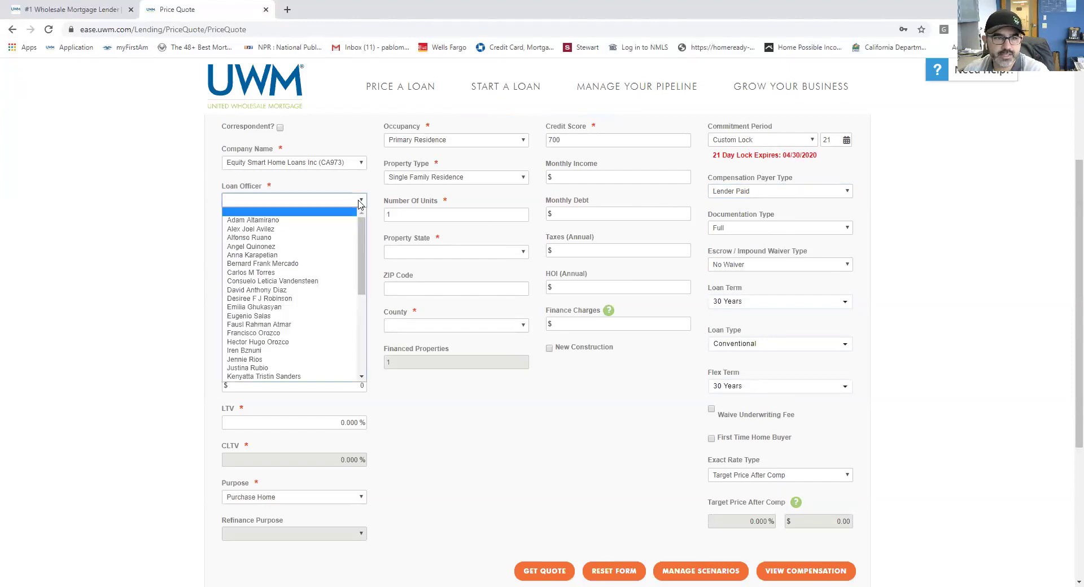
{"action": "left_click_drag", "start_coordinate": [360, 235], "coordinate": [325, 309]}
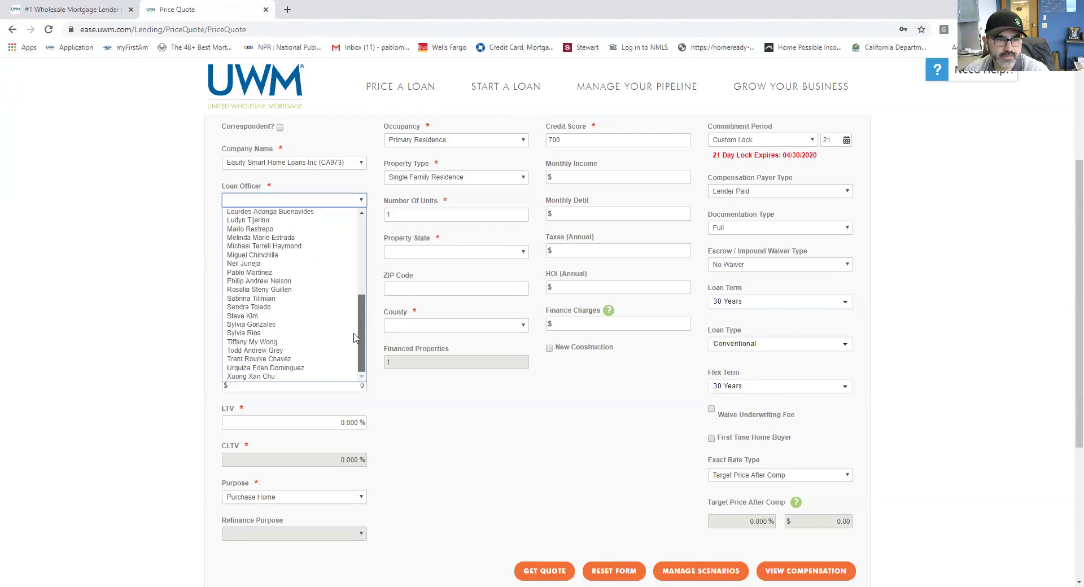
{"action": "left_click", "coordinate": [311, 273]}
{"action": "left_click", "coordinate": [324, 239]}
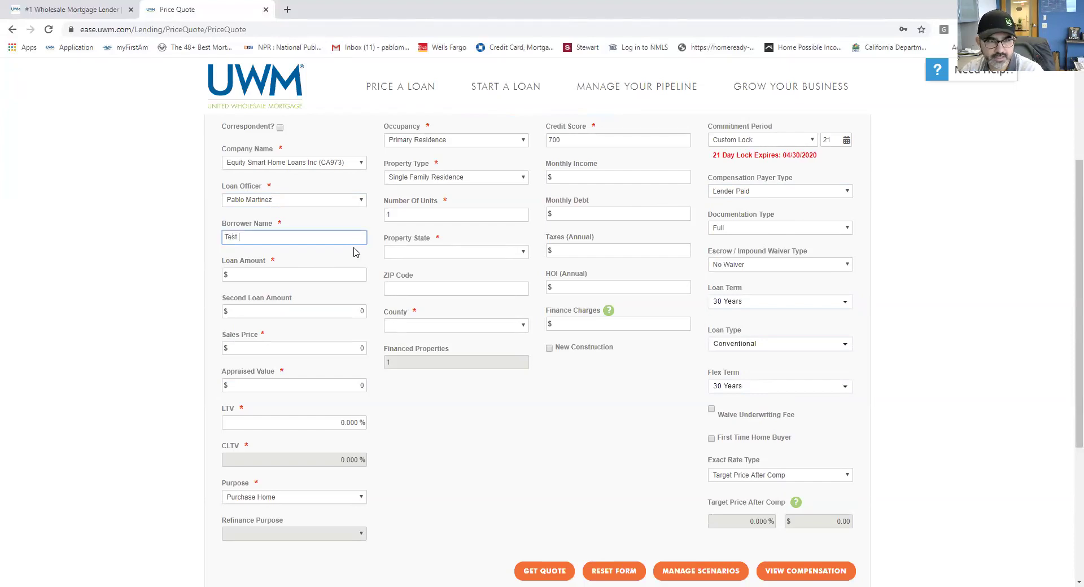
{"action": "type", "text": "TESt TEST"}
{"action": "key", "text": "Tab"}
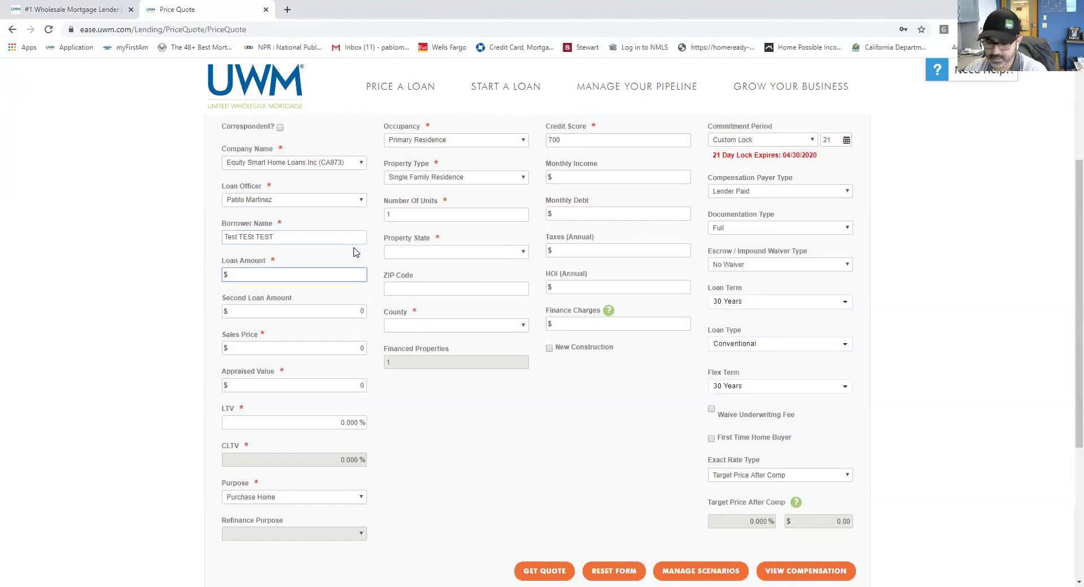
Step: Enter a 425000 loan amount and 600000 appraised value, giving 70.833% LTV
{"action": "type", "text": "425"}
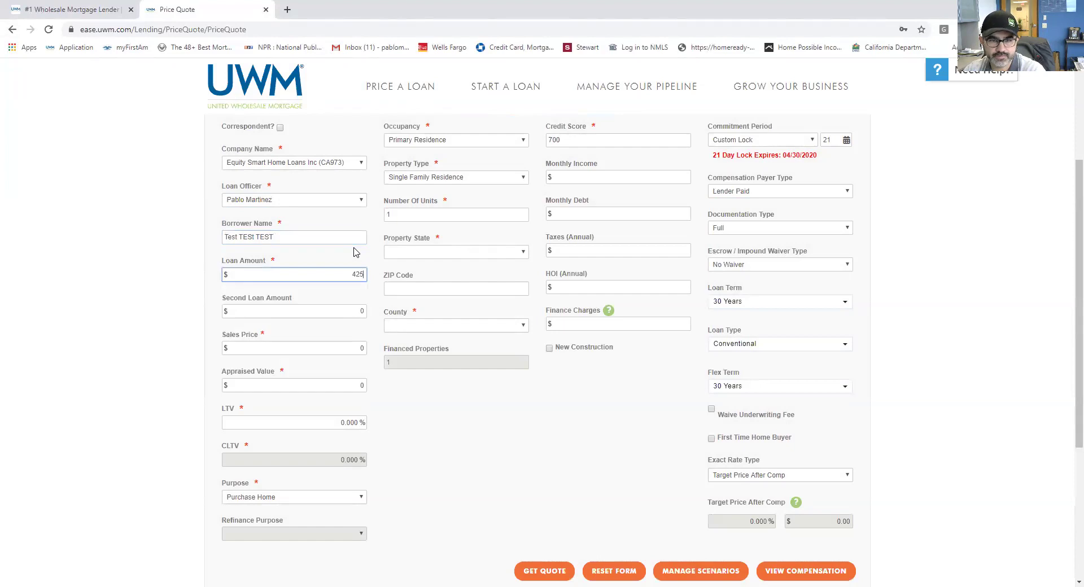
{"action": "type", "text": "000"}
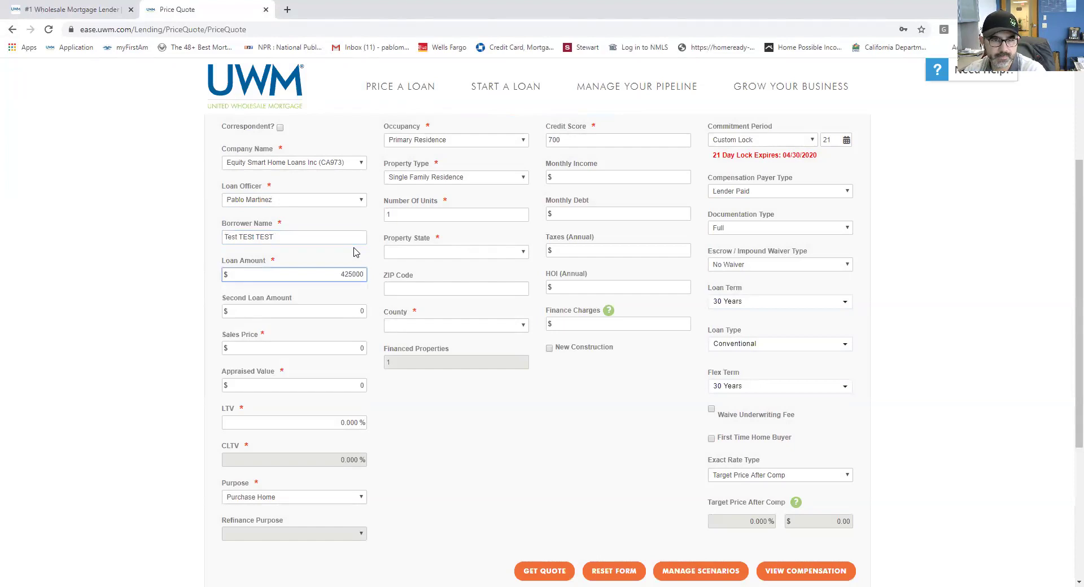
{"action": "left_click", "coordinate": [353, 312]}
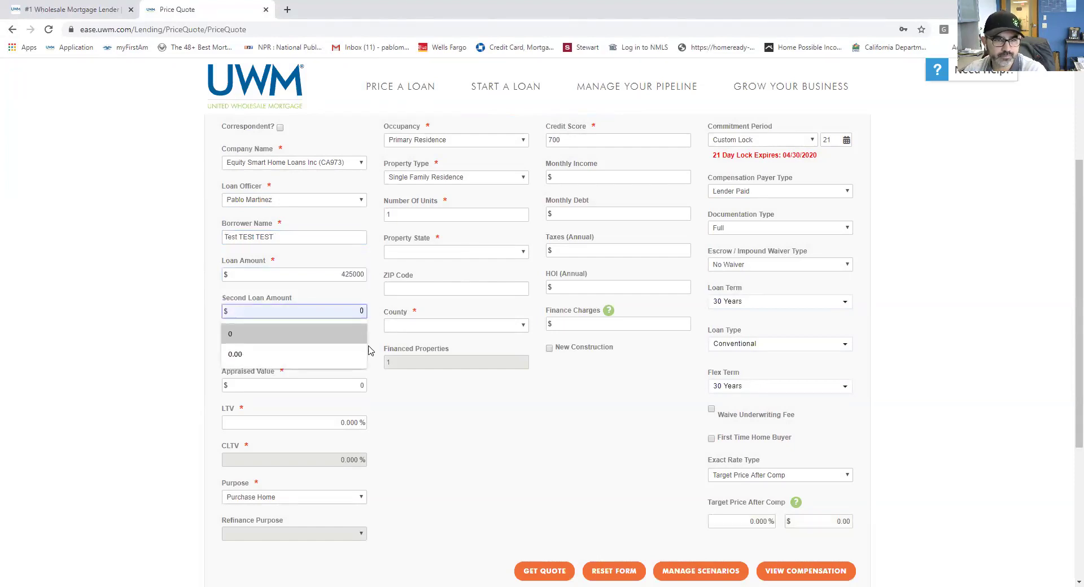
{"action": "left_click", "coordinate": [337, 349]}
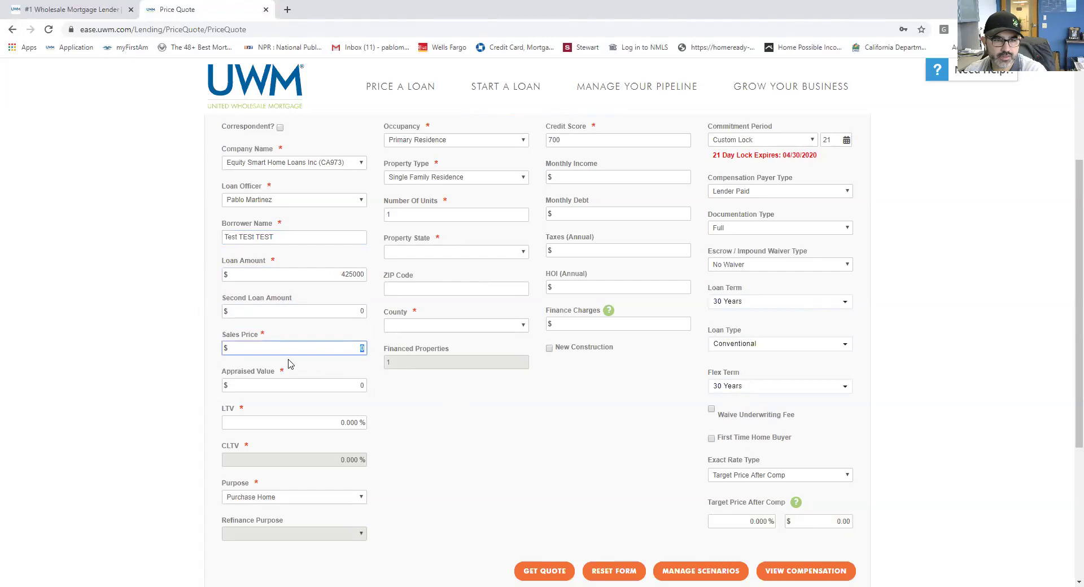
{"action": "left_click", "coordinate": [302, 383]}
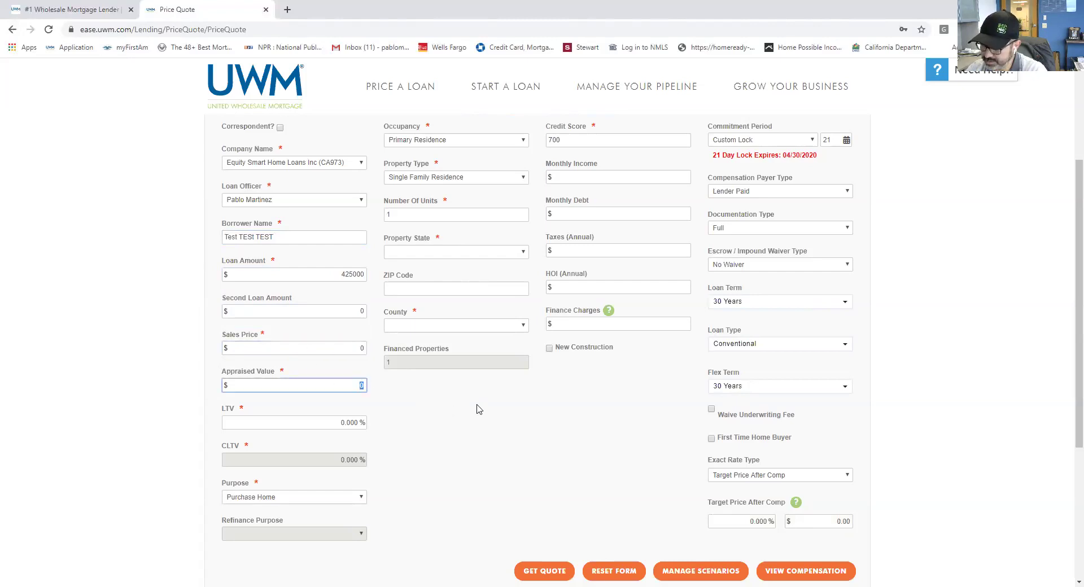
{"action": "type", "text": "600"}
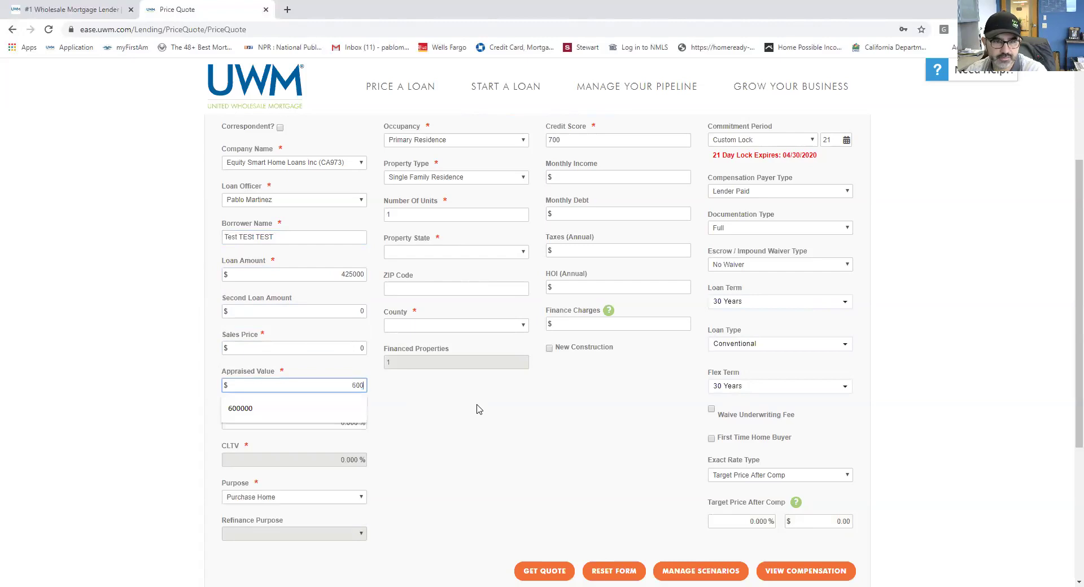
{"action": "type", "text": "000"}
{"action": "left_click", "coordinate": [506, 486]}
{"action": "scroll", "coordinate": [466, 442], "scroll_direction": "down", "scroll_amount": 2}
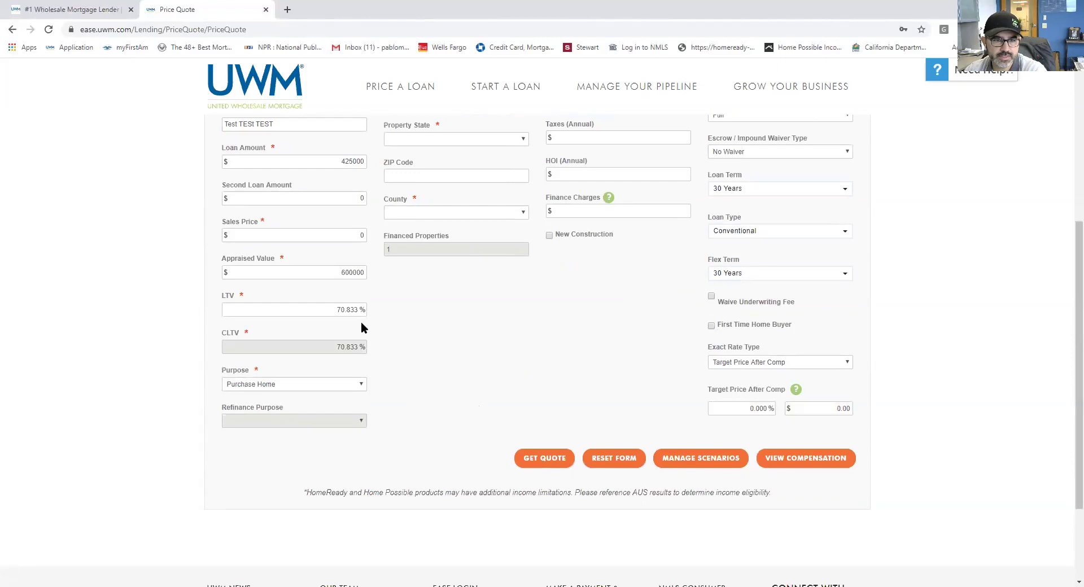
Step: Make the loan a Refinance 1st Mortgage with Rate and Term - Conv purpose
{"action": "left_click", "coordinate": [361, 385]}
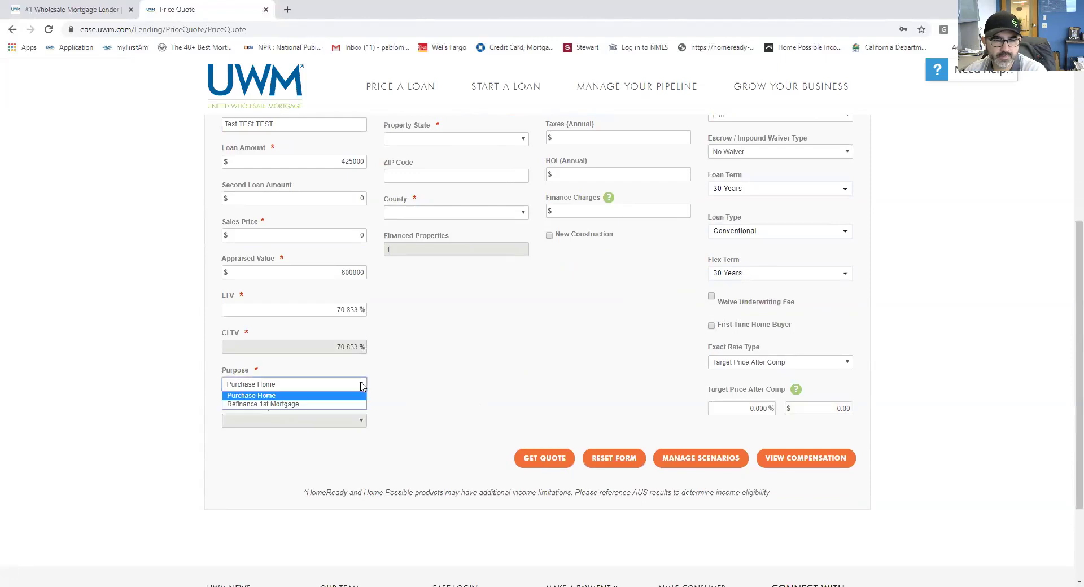
{"action": "left_click", "coordinate": [351, 405]}
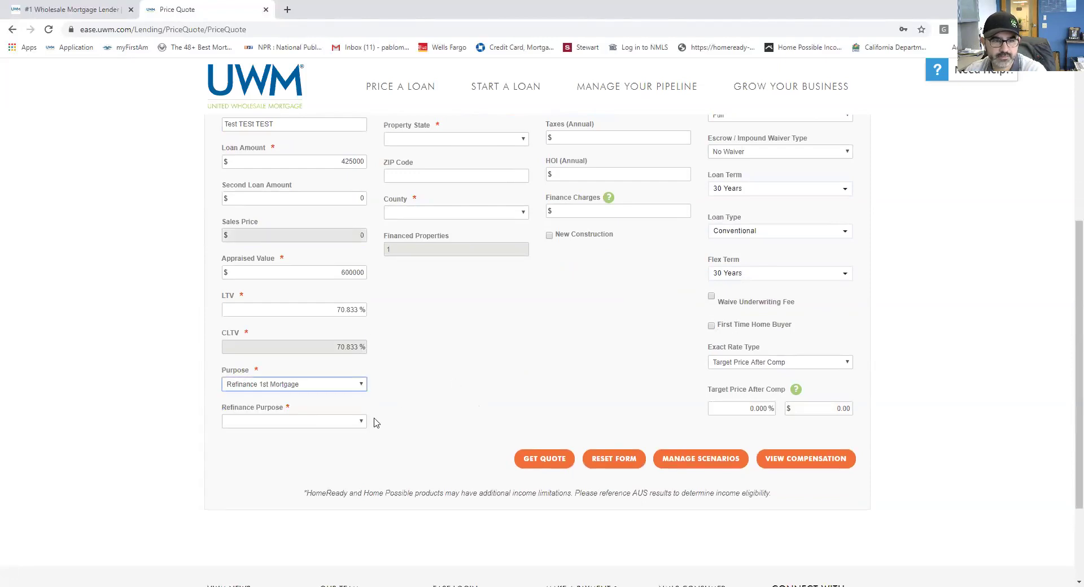
{"action": "left_click", "coordinate": [356, 426]}
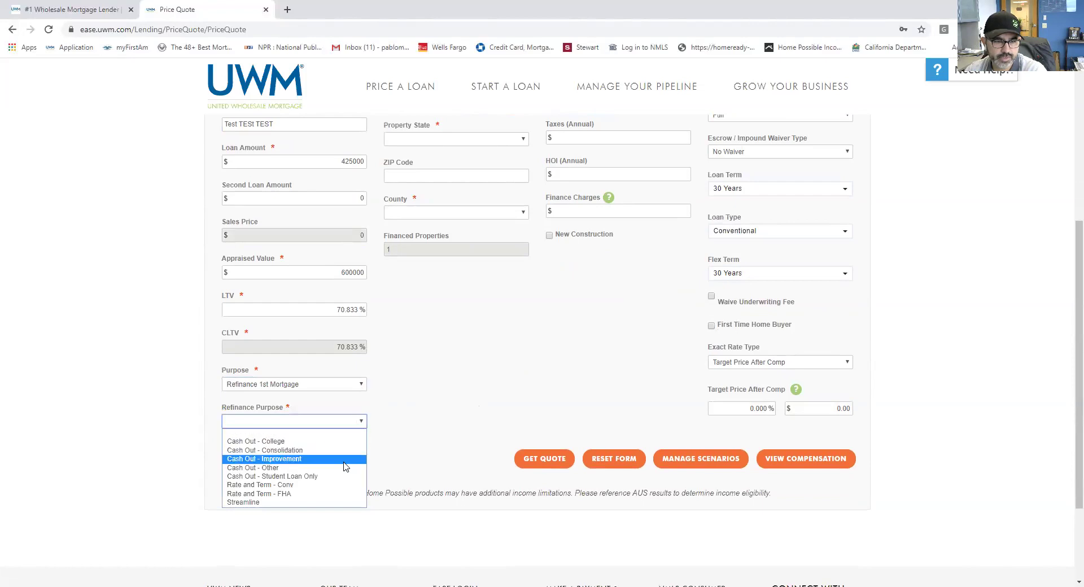
{"action": "left_click", "coordinate": [333, 487]}
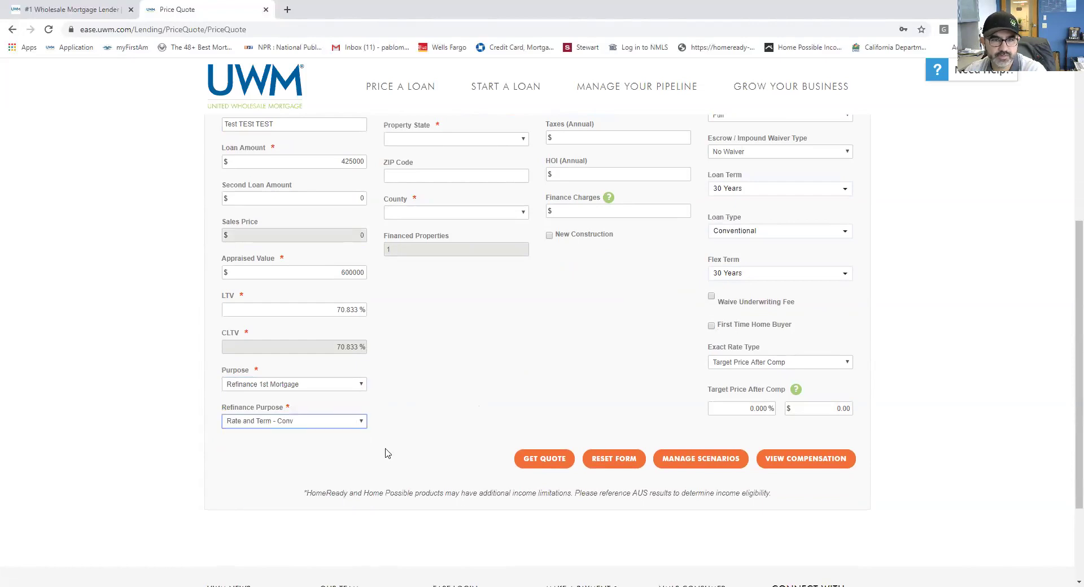
{"action": "scroll", "coordinate": [508, 339], "scroll_direction": "up", "scroll_amount": 3}
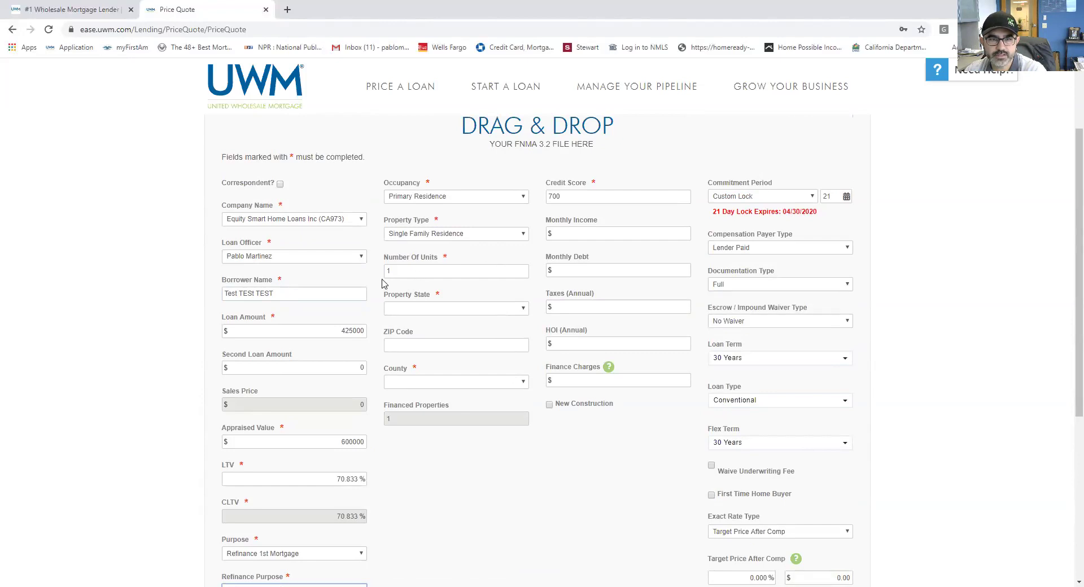
Step: Set the property to LOS ANGELES county, California, and the credit score to 720
{"action": "left_click", "coordinate": [522, 313]}
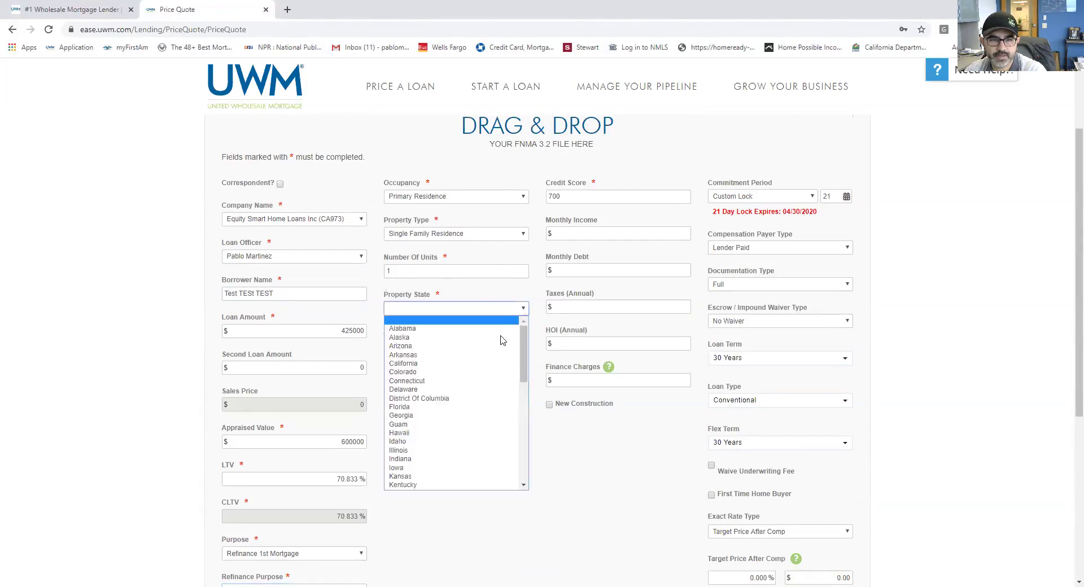
{"action": "left_click", "coordinate": [490, 365]}
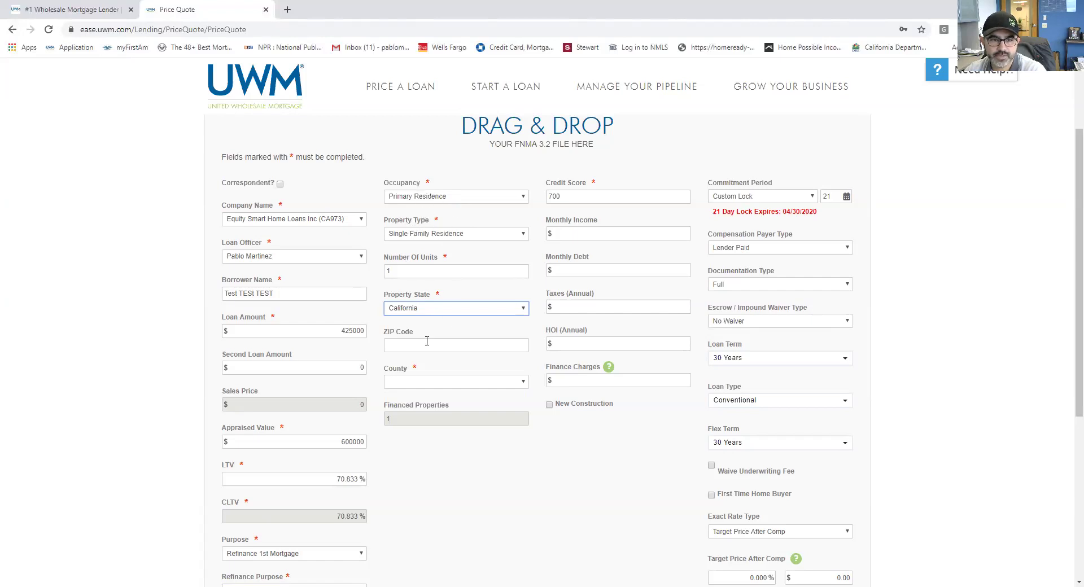
{"action": "left_click", "coordinate": [523, 382]}
{"action": "left_click_drag", "start_coordinate": [524, 405], "coordinate": [519, 458]}
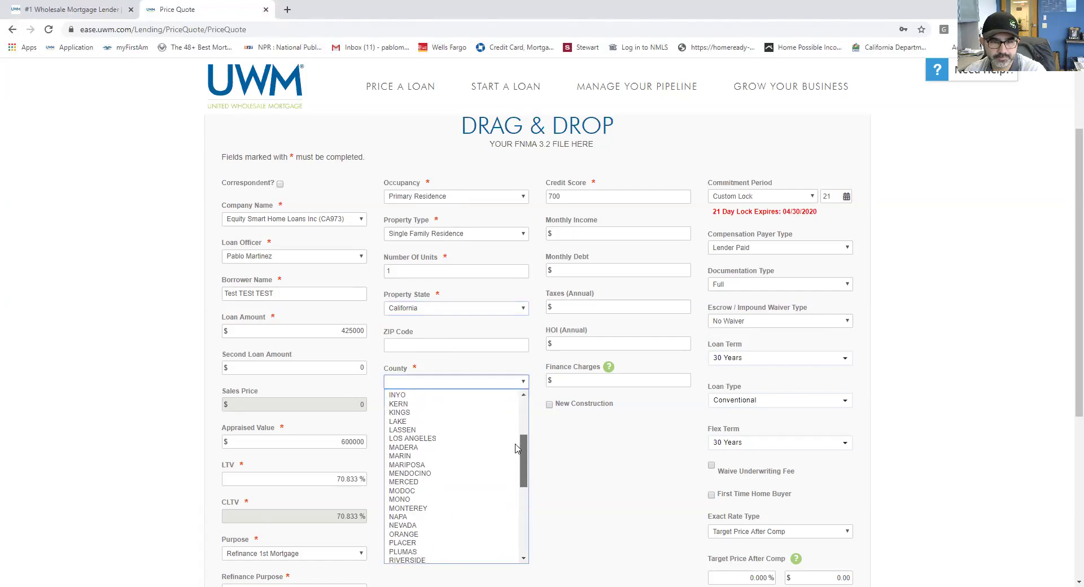
{"action": "left_click", "coordinate": [476, 438]}
{"action": "left_click", "coordinate": [580, 193]}
{"action": "type", "text": "720"}
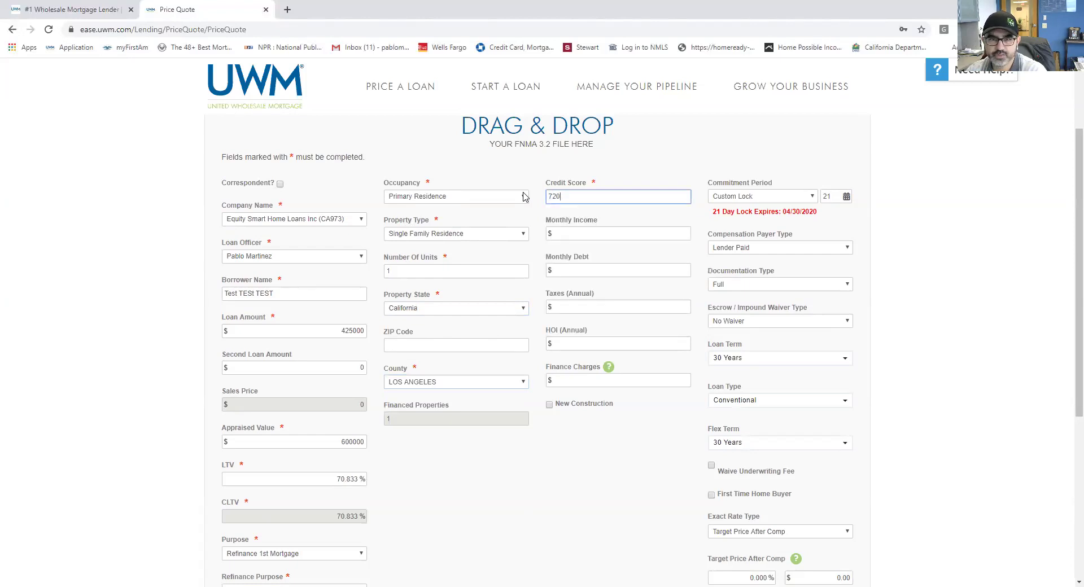
Step: Set the commitment period to 30 Day Lock, expiring 05/11/2020
{"action": "left_click", "coordinate": [807, 201]}
{"action": "left_click", "coordinate": [789, 216]}
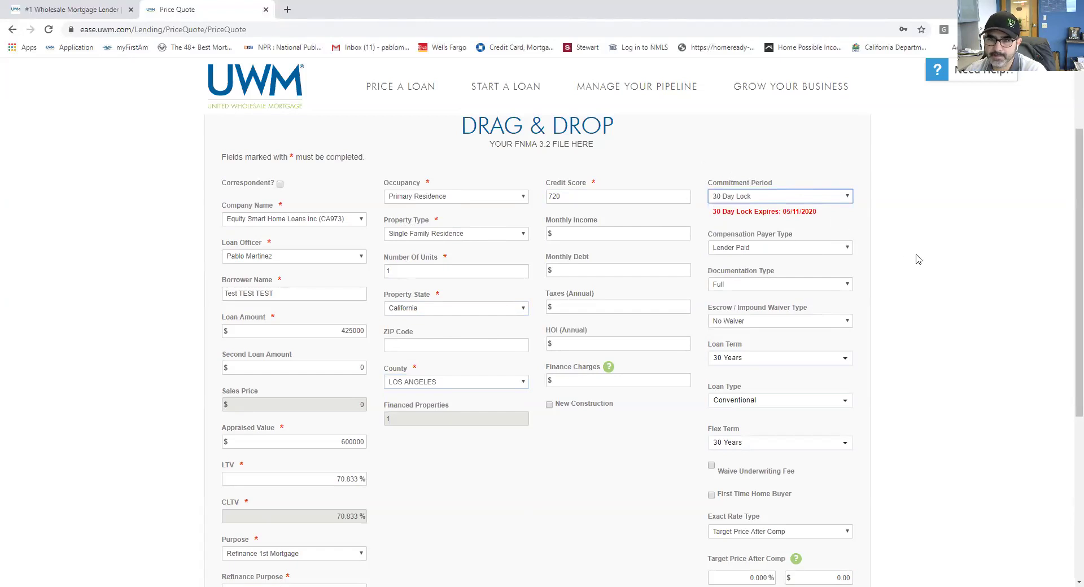
{"action": "scroll", "coordinate": [897, 272], "scroll_direction": "down", "scroll_amount": 1}
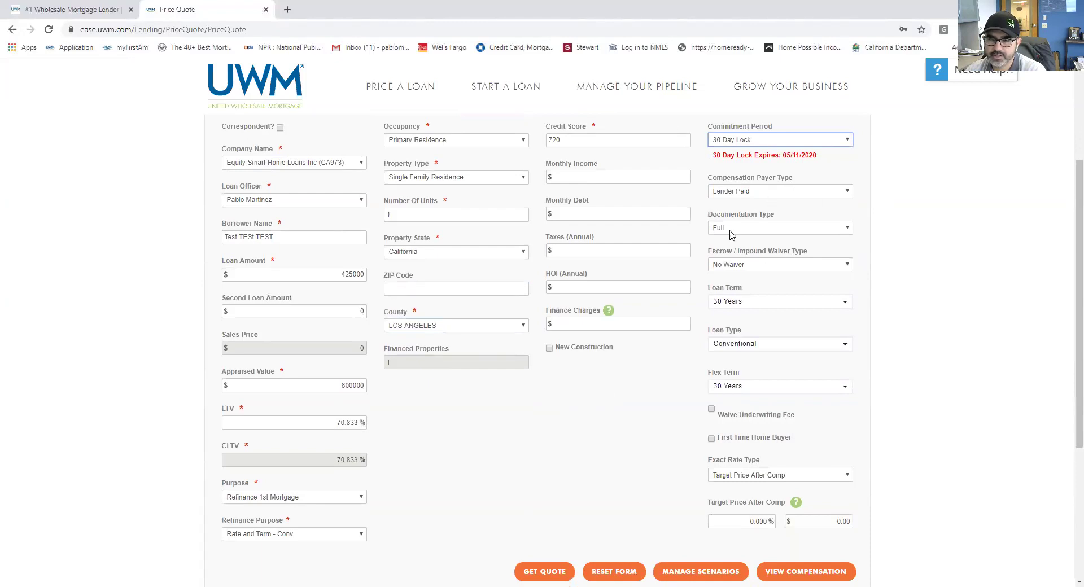
{"action": "scroll", "coordinate": [760, 317], "scroll_direction": "down", "scroll_amount": 1}
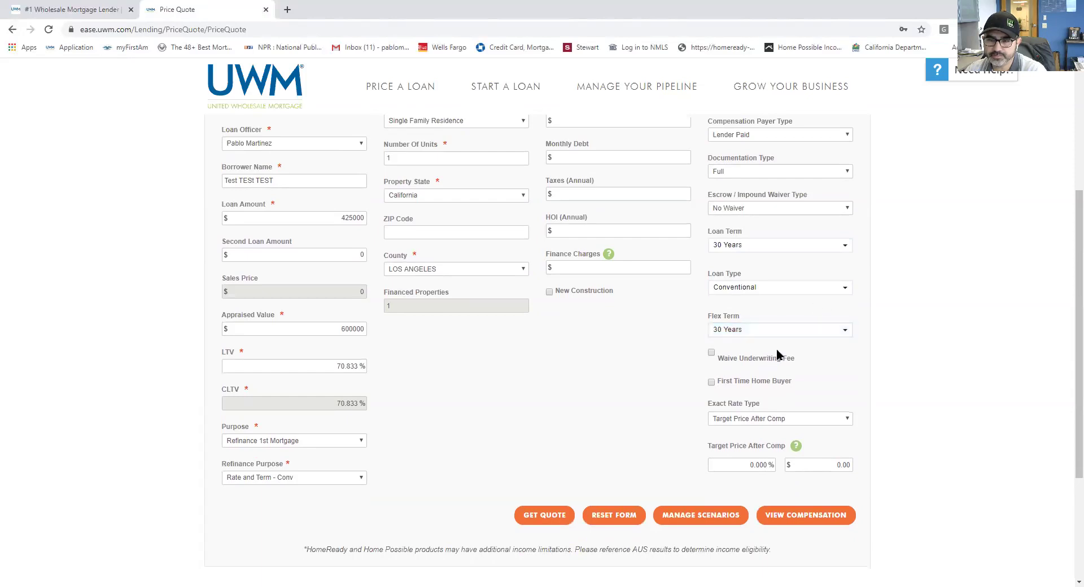
{"action": "scroll", "coordinate": [779, 345], "scroll_direction": "down", "scroll_amount": 1}
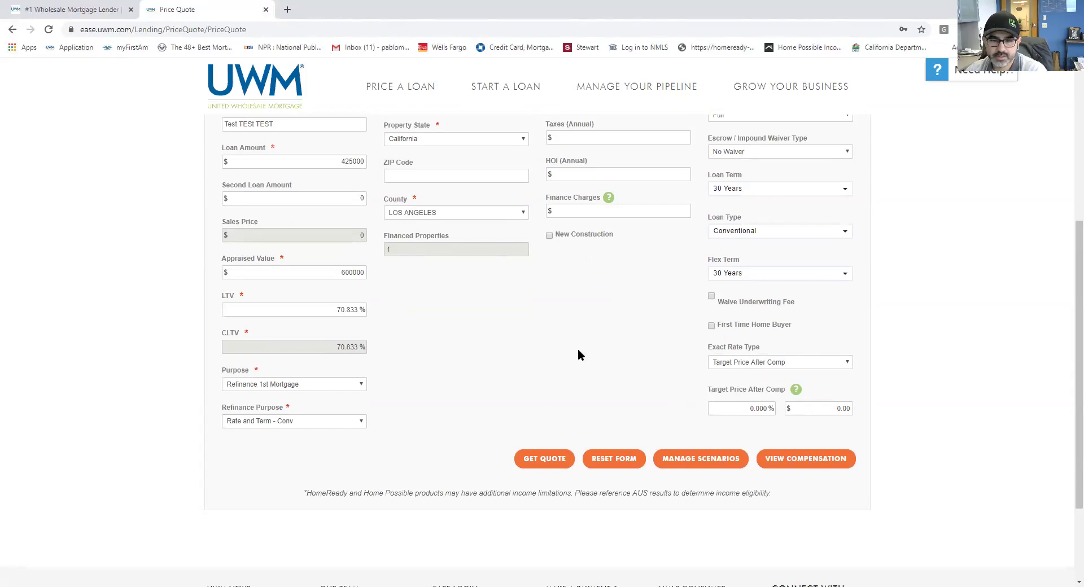
{"action": "left_click", "coordinate": [522, 462]}
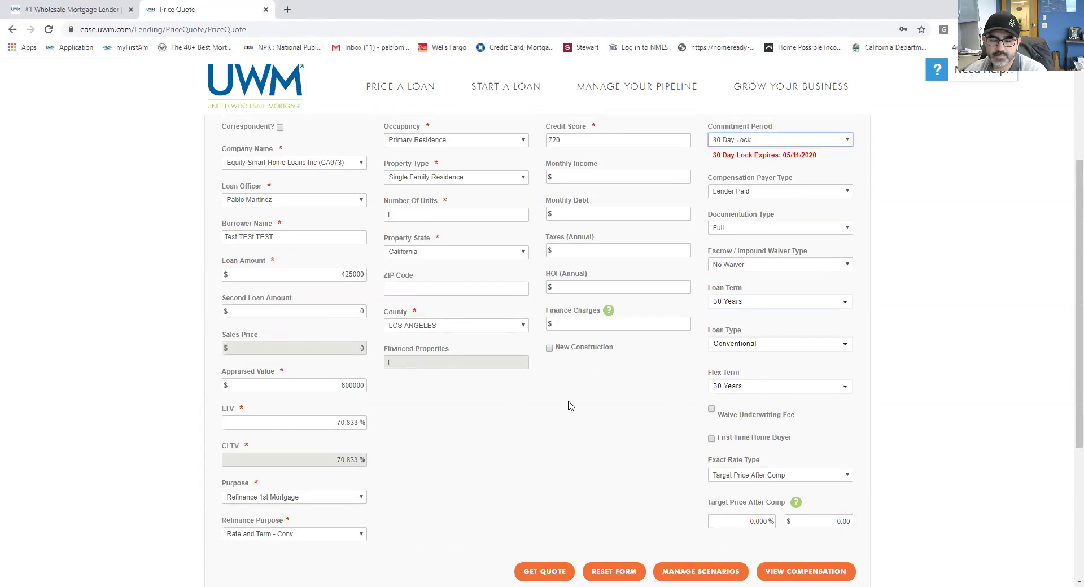
{"action": "scroll", "coordinate": [569, 406], "scroll_direction": "down", "scroll_amount": 3}
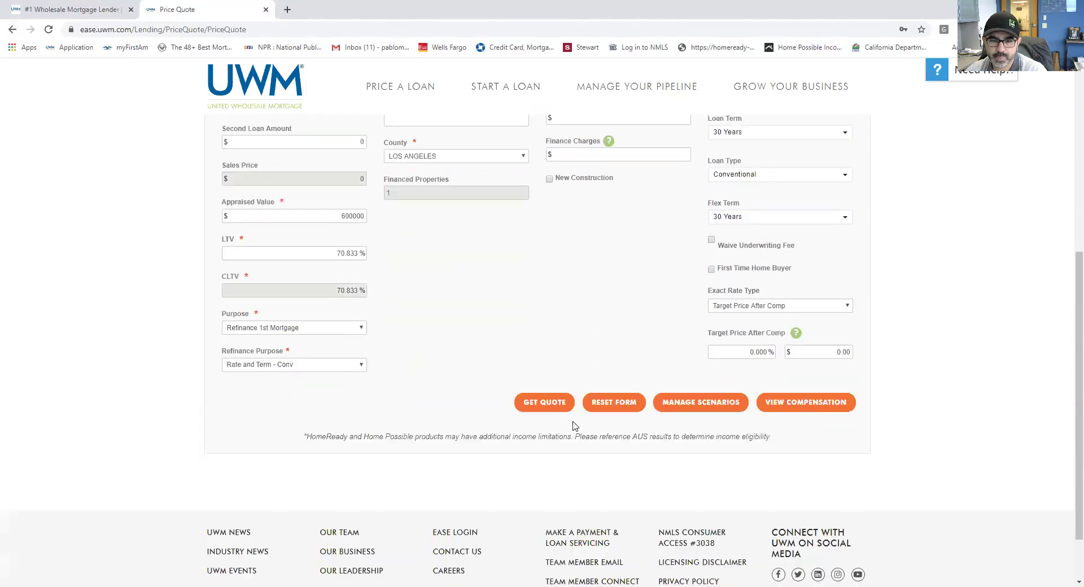
Step: Get the quote and toggle Conventional Elite's extra rate options open and closed
{"action": "left_click", "coordinate": [544, 402]}
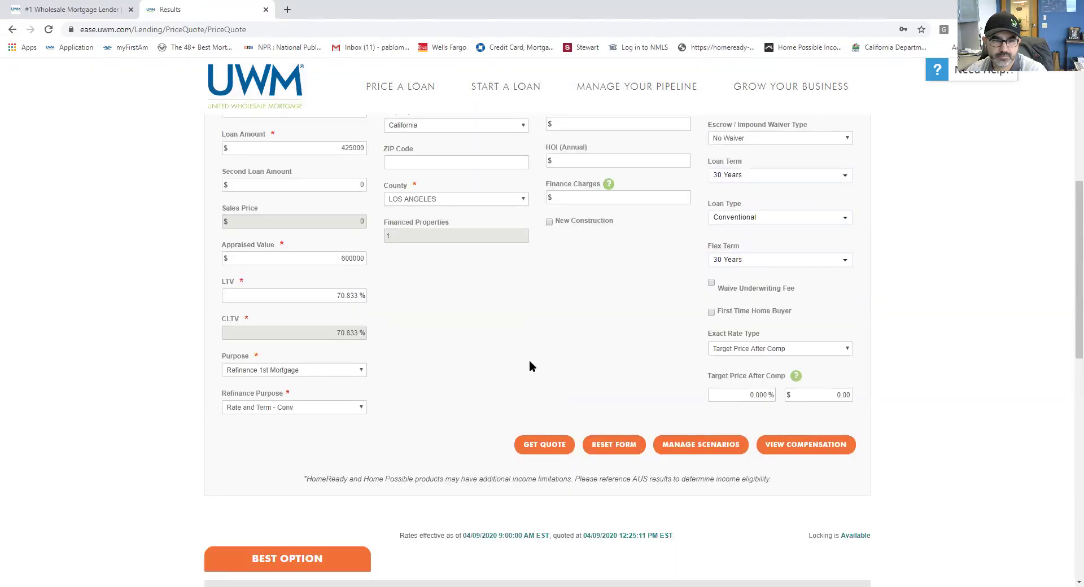
{"action": "scroll", "coordinate": [529, 365], "scroll_direction": "down", "scroll_amount": 5}
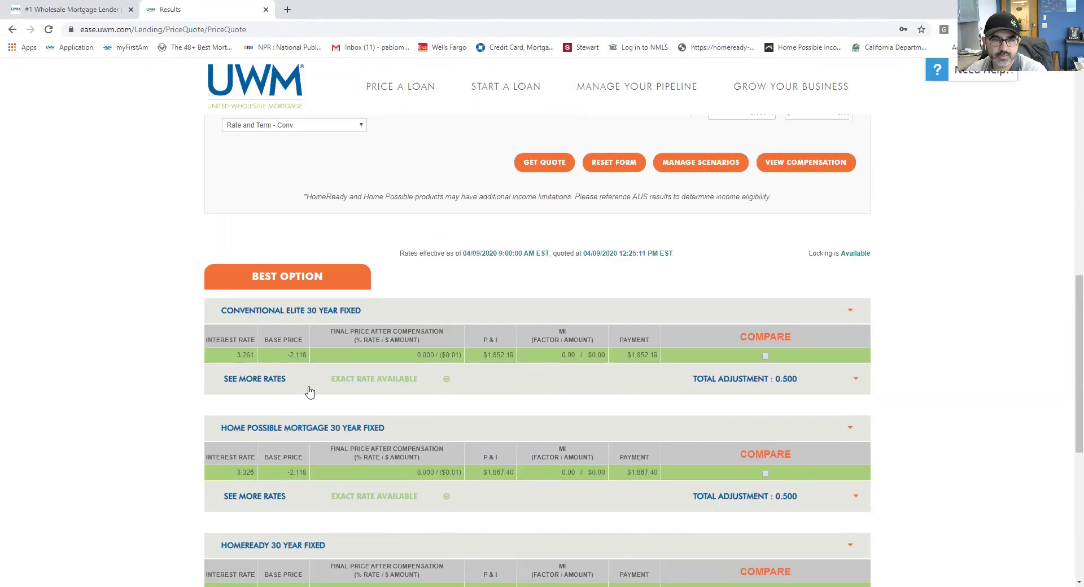
{"action": "left_click", "coordinate": [251, 380]}
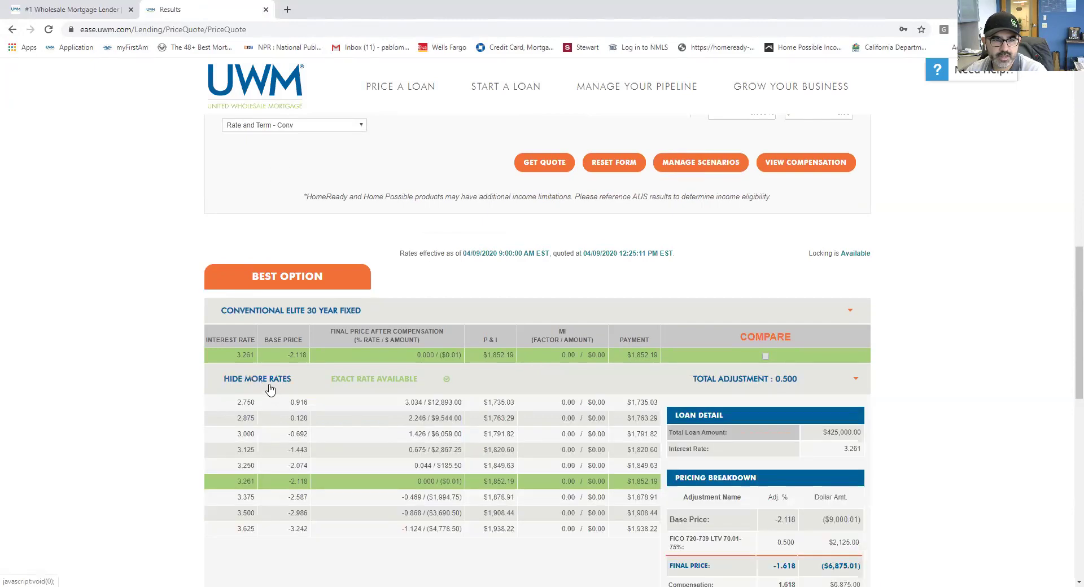
{"action": "left_click", "coordinate": [265, 383]}
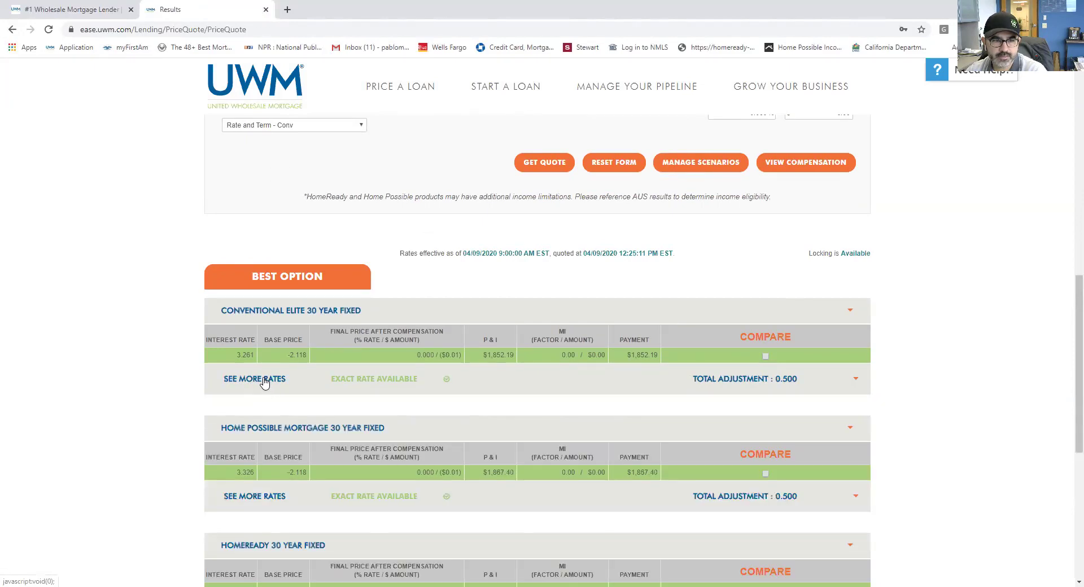
{"action": "left_click", "coordinate": [264, 382]}
{"action": "left_click", "coordinate": [264, 383]}
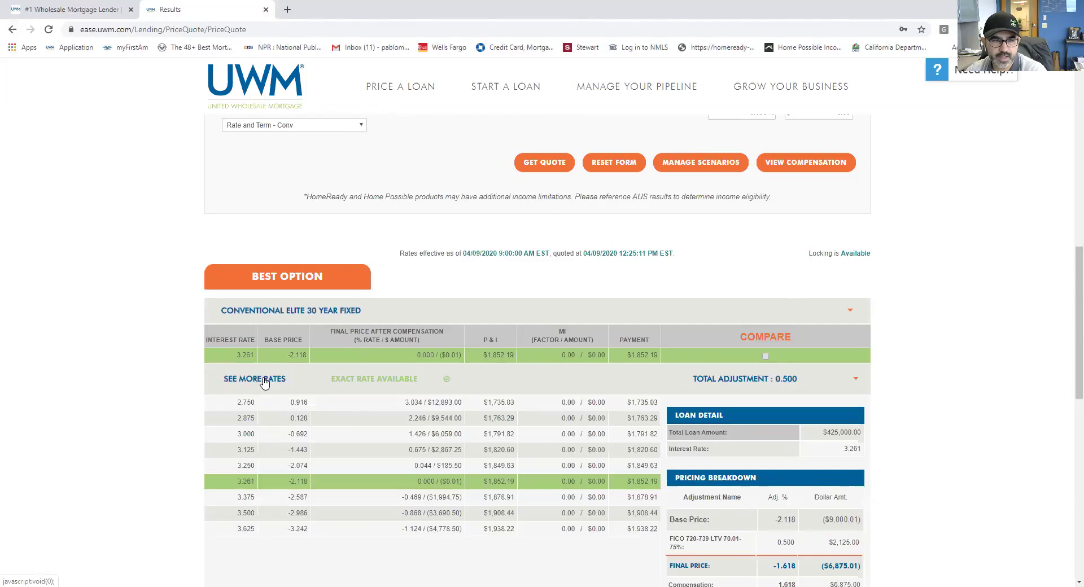
{"action": "left_click", "coordinate": [266, 382]}
{"action": "left_click", "coordinate": [268, 381]}
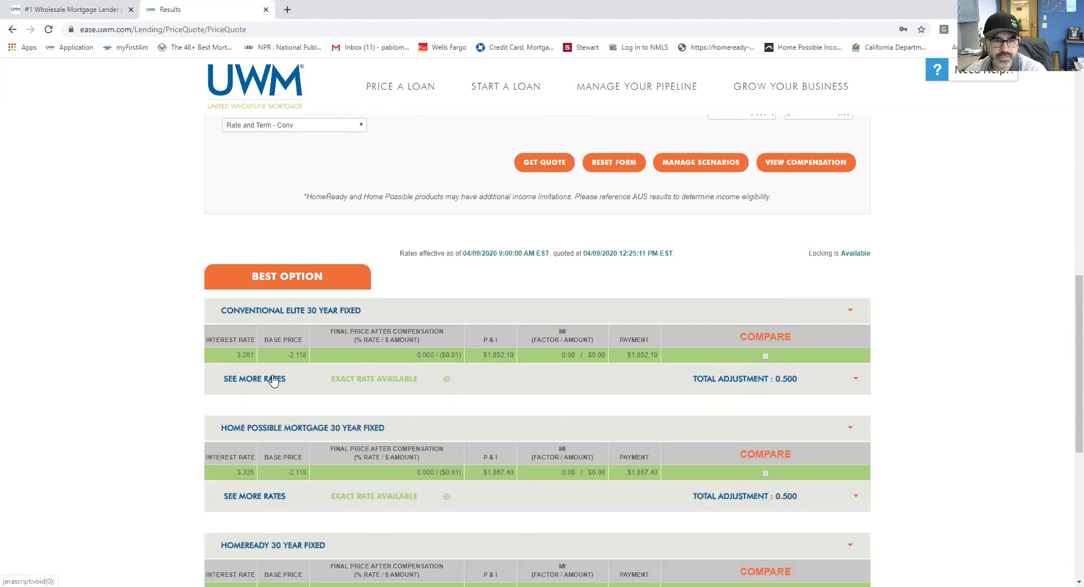
Step: Scroll through the product results, with Conventional Elite 30 Year Fixed best at 3.261%
{"action": "scroll", "coordinate": [268, 381], "scroll_direction": "down", "scroll_amount": 2}
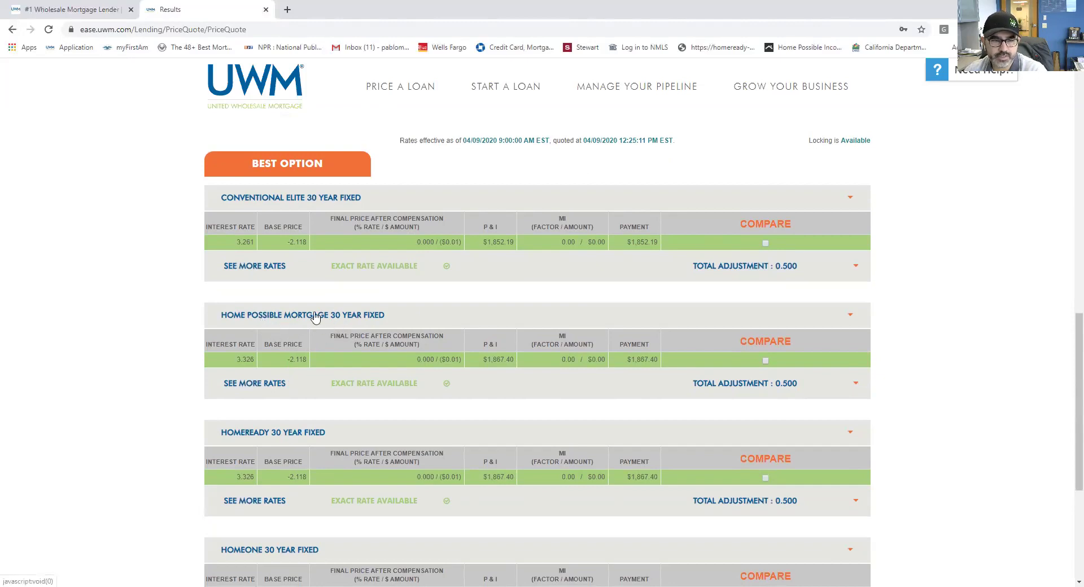
{"action": "scroll", "coordinate": [347, 420], "scroll_direction": "down", "scroll_amount": 2}
{"action": "scroll", "coordinate": [336, 384], "scroll_direction": "up", "scroll_amount": 1}
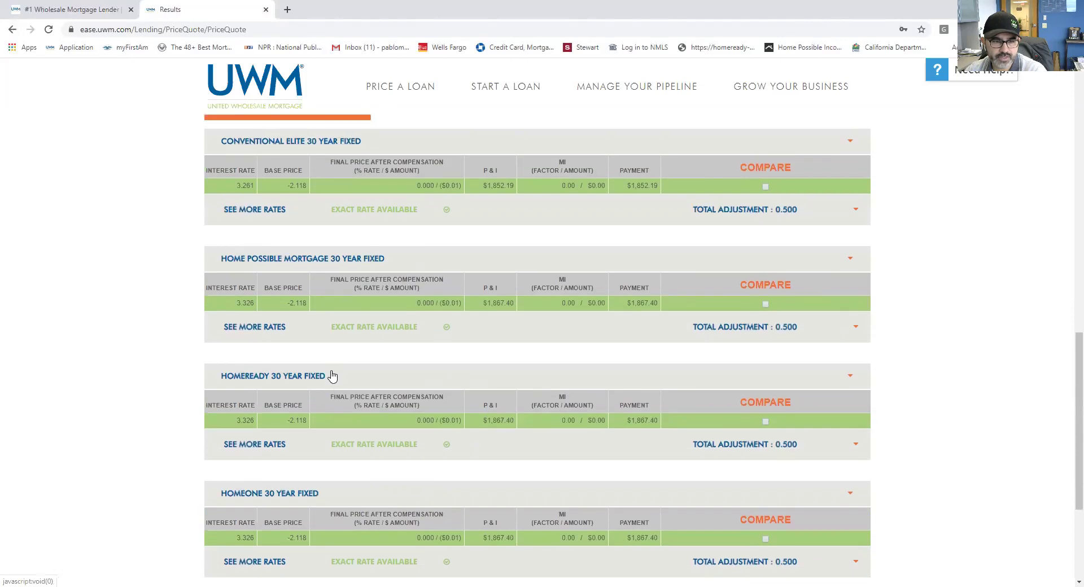
{"action": "scroll", "coordinate": [332, 379], "scroll_direction": "down", "scroll_amount": 1}
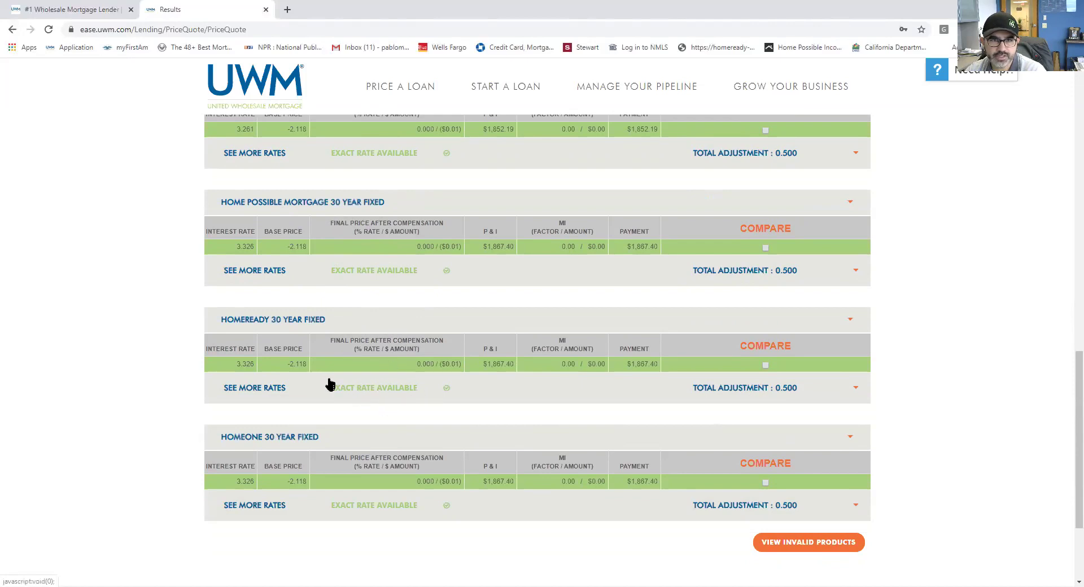
{"action": "scroll", "coordinate": [329, 382], "scroll_direction": "up", "scroll_amount": 1}
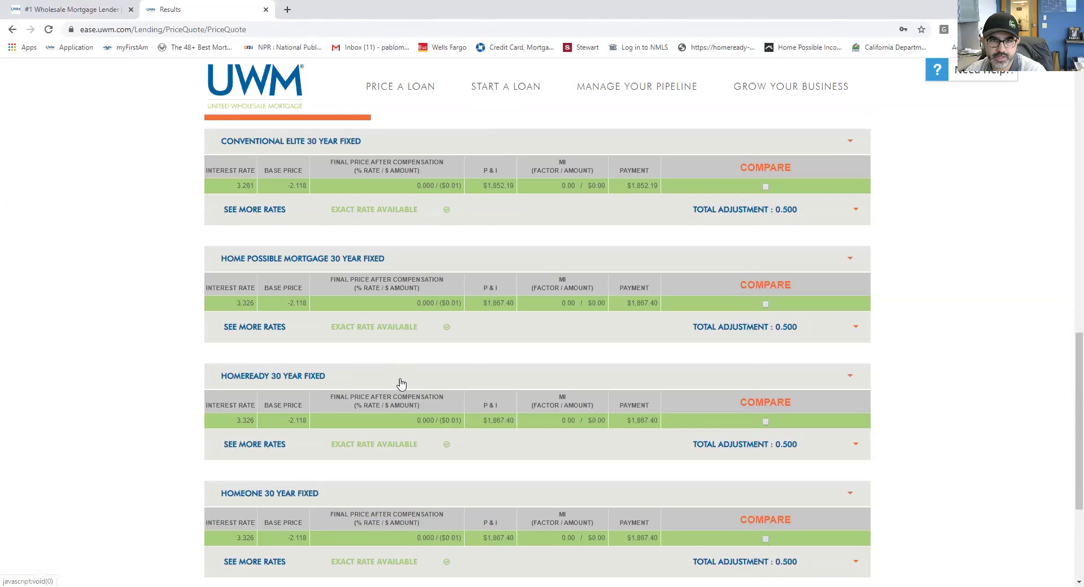
{"action": "scroll", "coordinate": [418, 347], "scroll_direction": "down", "scroll_amount": 2}
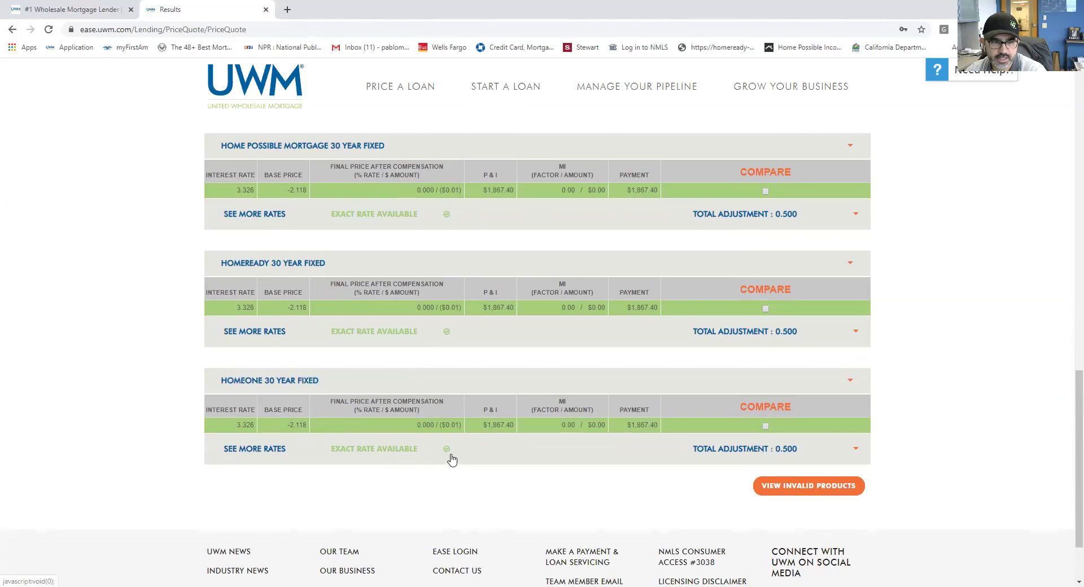
{"action": "scroll", "coordinate": [444, 457], "scroll_direction": "up", "scroll_amount": 4}
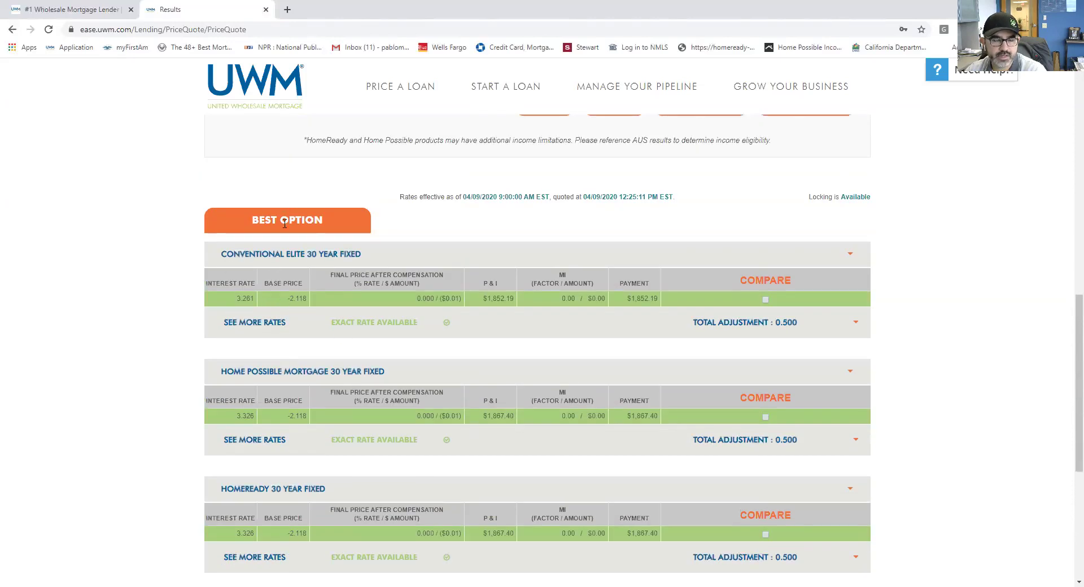
Step: Expand all Conventional Elite 30 Year Fixed rates and highlight the 3.261 rate and $6,875 compensation
{"action": "left_click", "coordinate": [250, 327]}
{"action": "scroll", "coordinate": [359, 346], "scroll_direction": "down", "scroll_amount": 1}
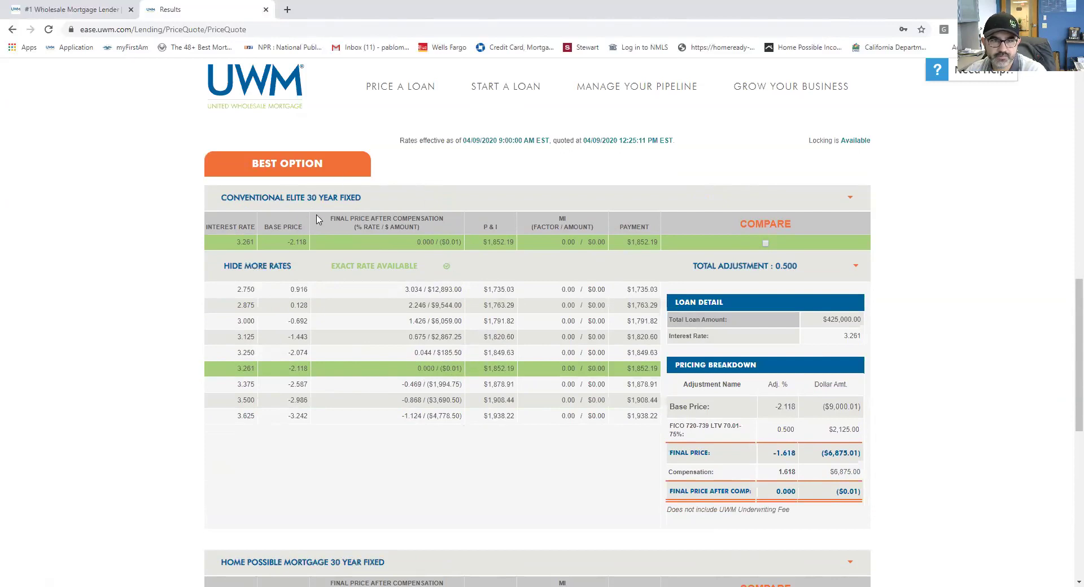
{"action": "left_click_drag", "start_coordinate": [317, 219], "coordinate": [388, 251]}
{"action": "left_click", "coordinate": [403, 246]}
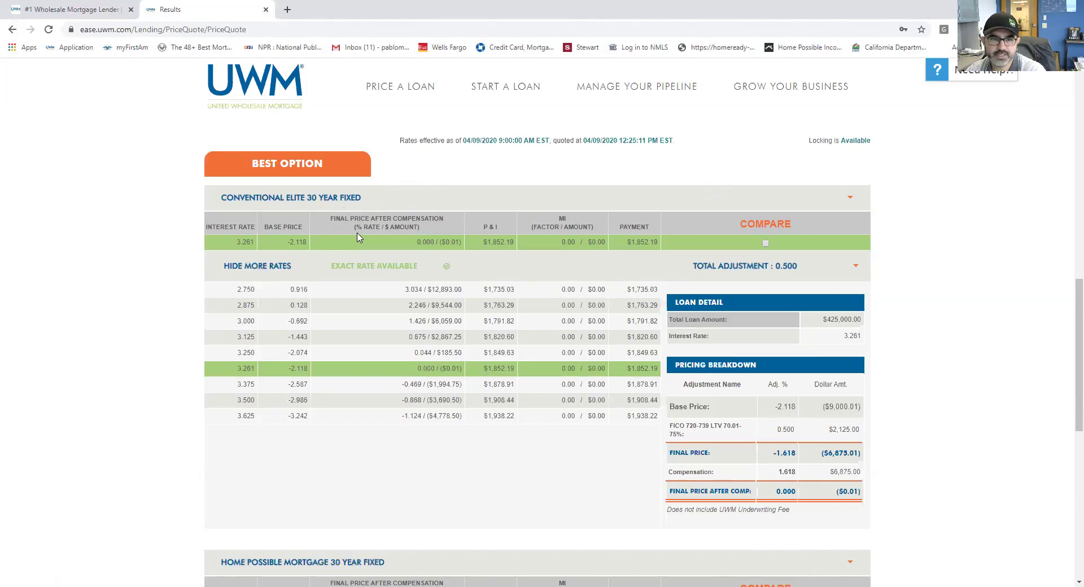
{"action": "mouse_move", "coordinate": [860, 472]}
{"action": "left_mouse_down"}
{"action": "mouse_move", "coordinate": [672, 473]}
{"action": "mouse_move", "coordinate": [854, 472]}
{"action": "left_mouse_up"}
{"action": "left_click", "coordinate": [858, 482]}
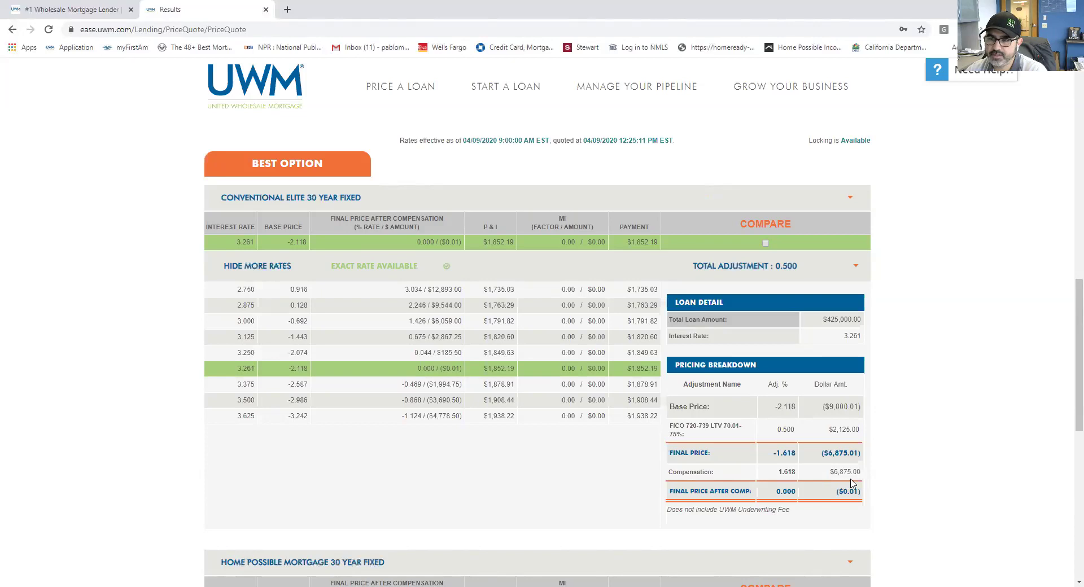
Step: Compare pricing for the 3.375, 3.500 and 3.625 rates, highlighting the Compensation line
{"action": "left_click", "coordinate": [453, 389]}
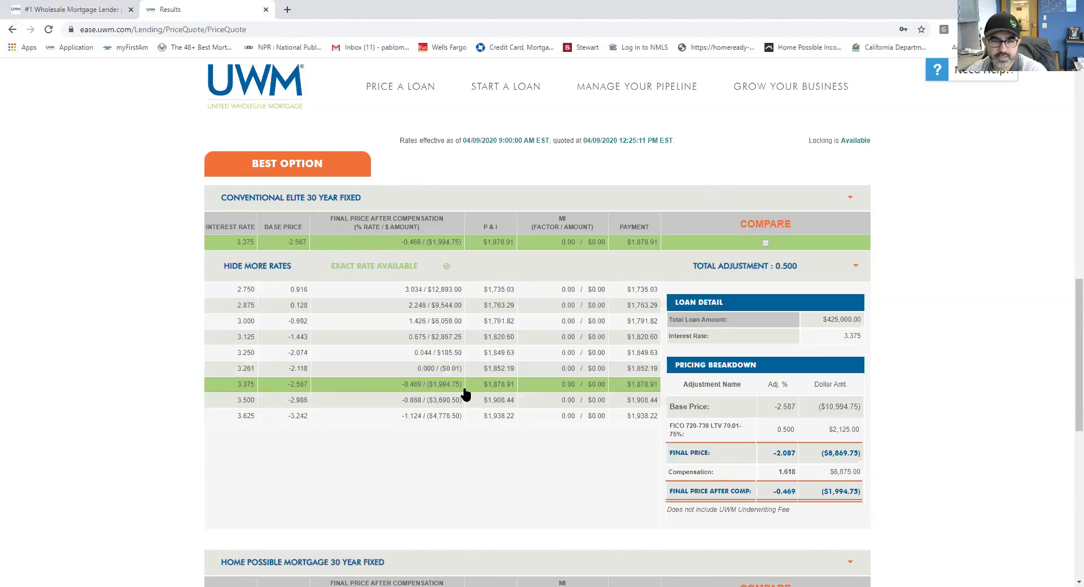
{"action": "left_click", "coordinate": [458, 402]}
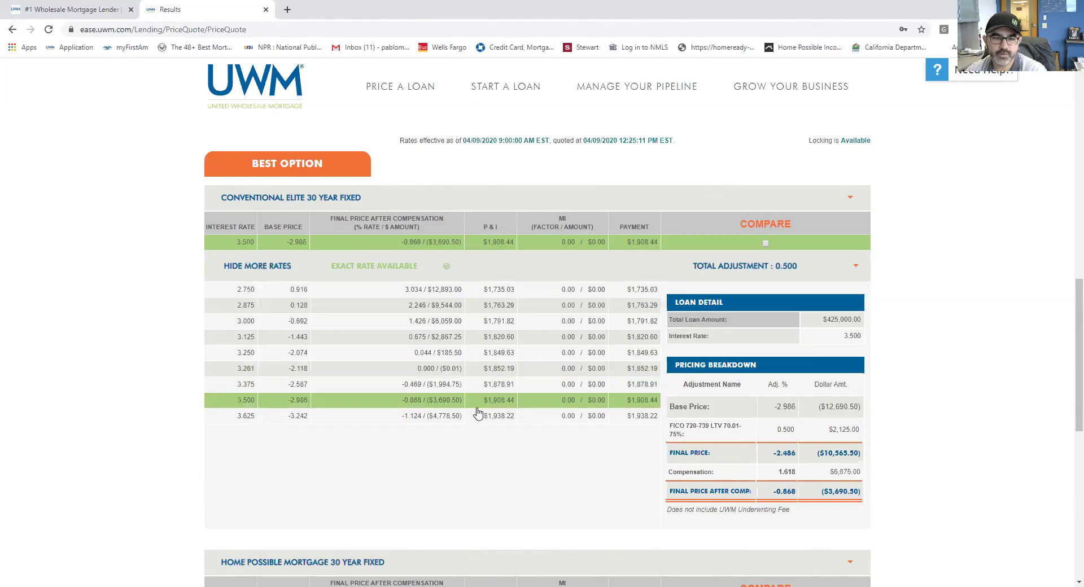
{"action": "left_click", "coordinate": [447, 418]}
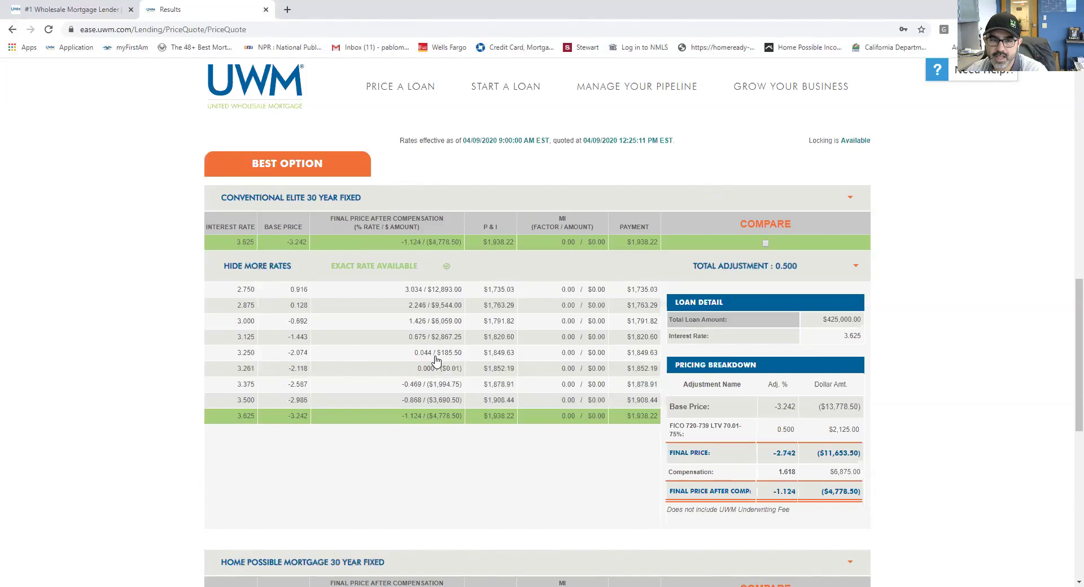
{"action": "left_click_drag", "start_coordinate": [664, 476], "coordinate": [712, 384]}
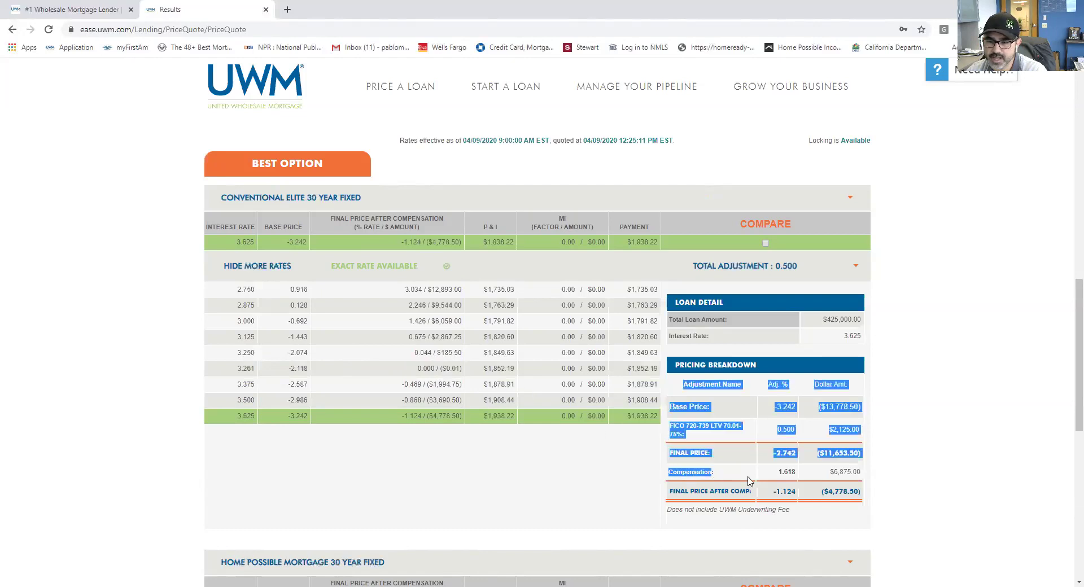
{"action": "left_click", "coordinate": [851, 470]}
{"action": "left_click_drag", "start_coordinate": [858, 468], "coordinate": [668, 472]}
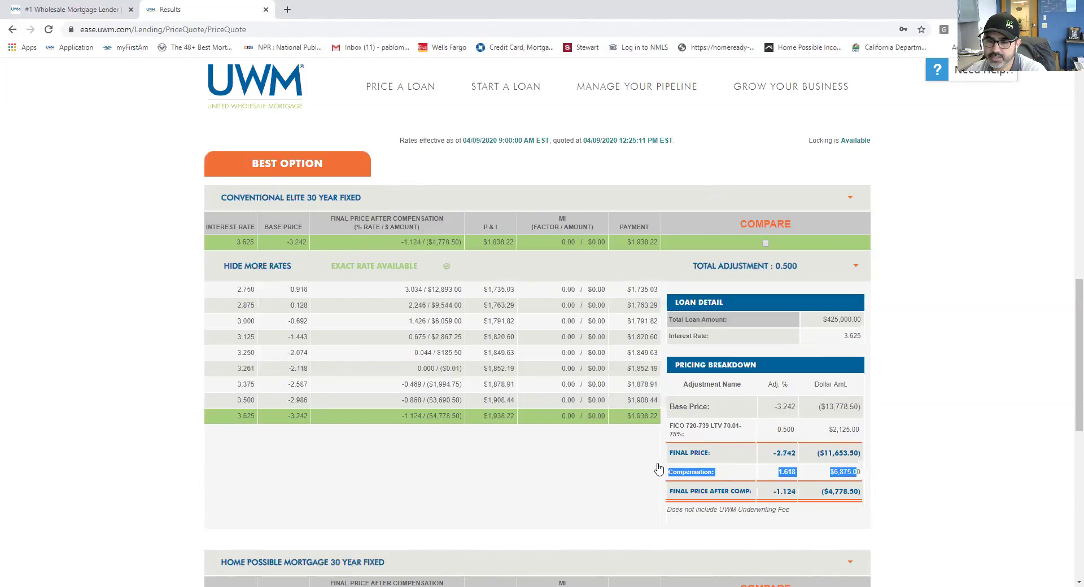
Step: Select the 3.125 rate (0.675 / $2,867.25 after comp) and highlight its 1.618 compensation
{"action": "left_click", "coordinate": [436, 339]}
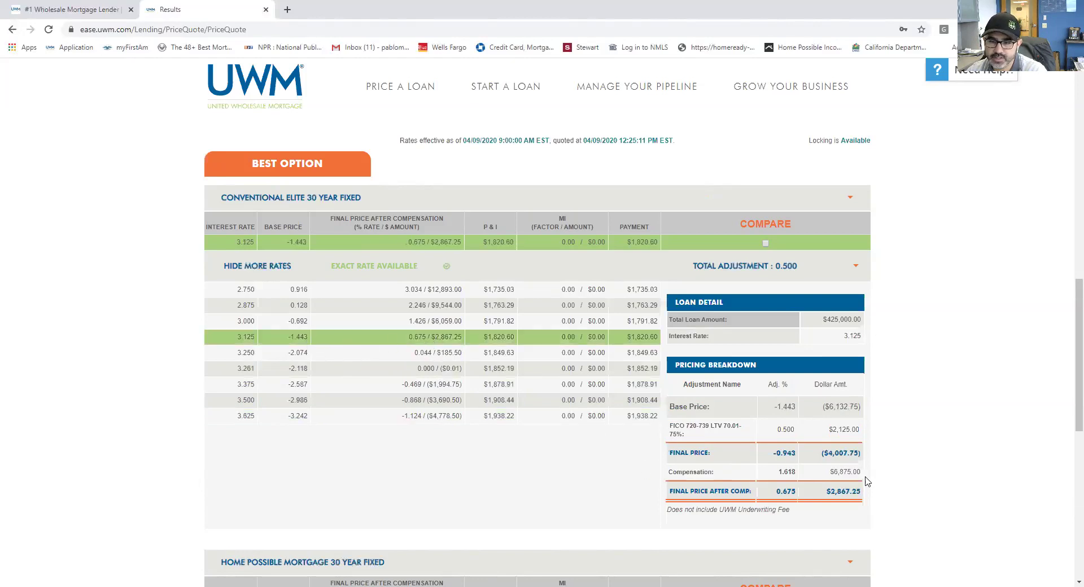
{"action": "left_click_drag", "start_coordinate": [862, 477], "coordinate": [544, 377]}
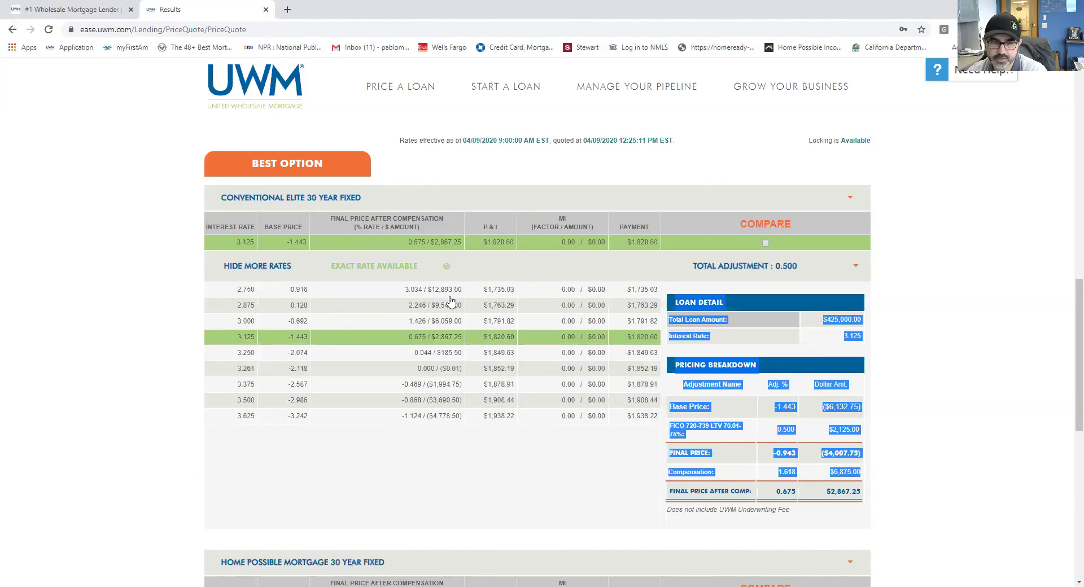
{"action": "left_click", "coordinate": [894, 497]}
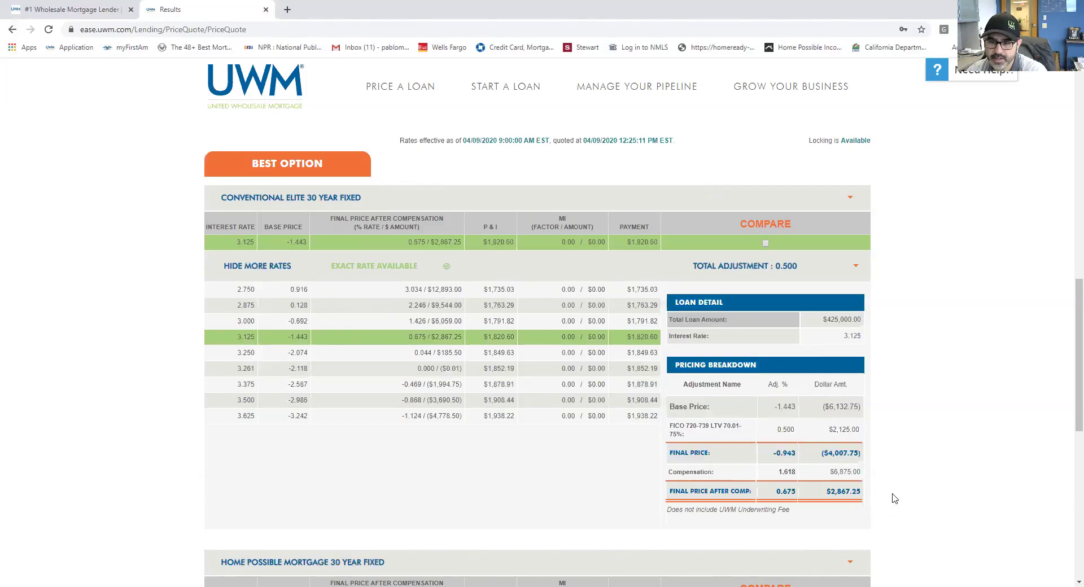
{"action": "left_click_drag", "start_coordinate": [867, 473], "coordinate": [666, 474]}
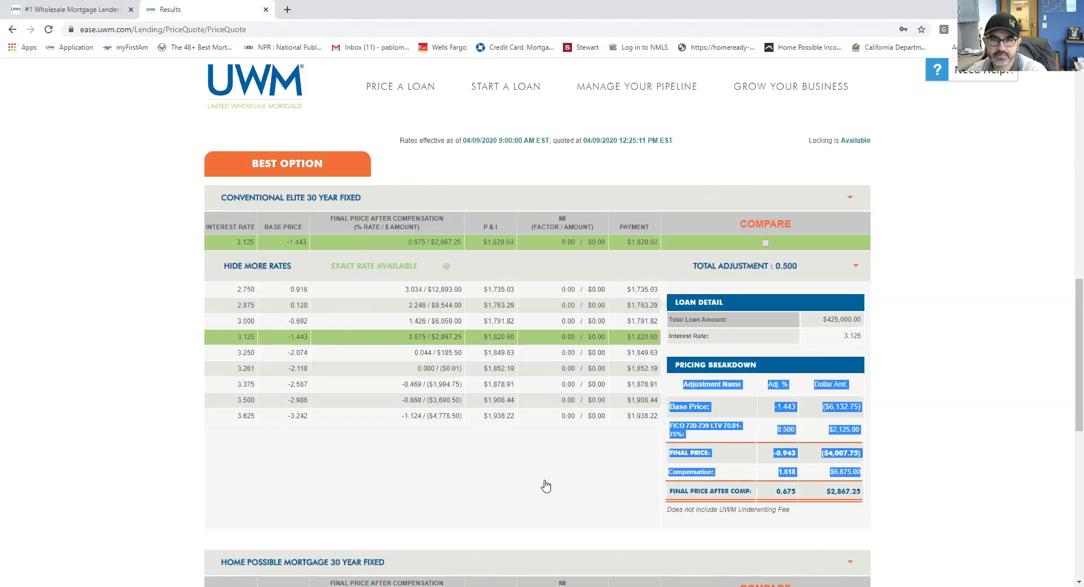
Step: Switch the compensation payer to Borrower Paid and request a new quote
{"action": "scroll", "coordinate": [546, 489], "scroll_direction": "up", "scroll_amount": 6}
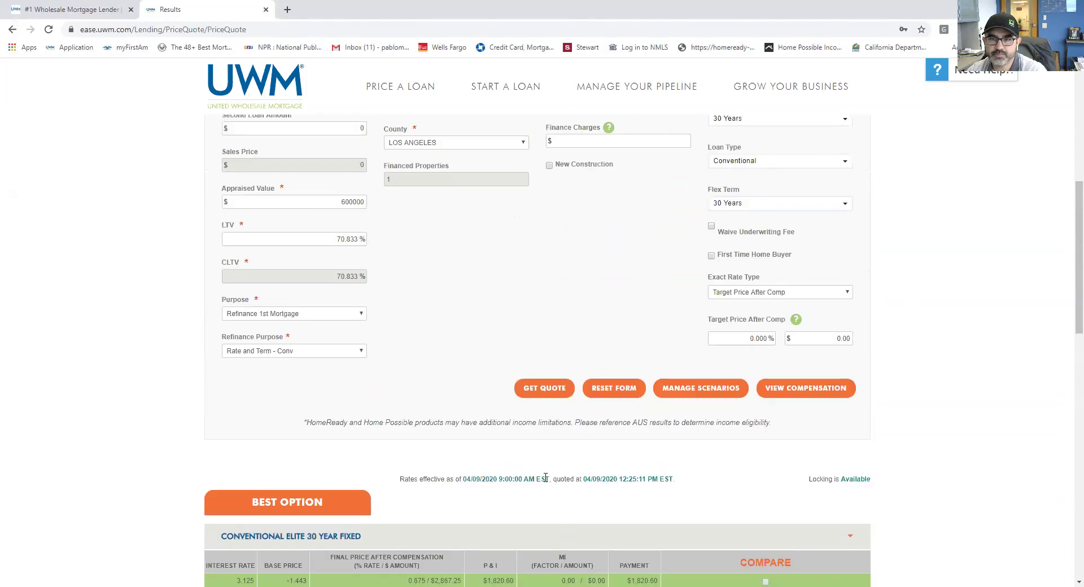
{"action": "scroll", "coordinate": [543, 479], "scroll_direction": "up", "scroll_amount": 4}
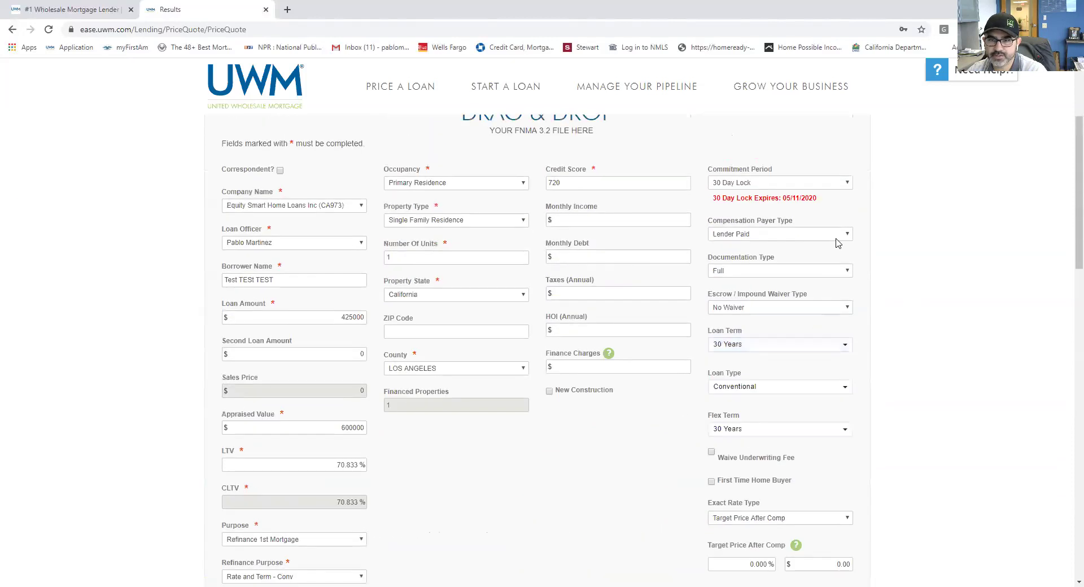
{"action": "left_click", "coordinate": [848, 237]}
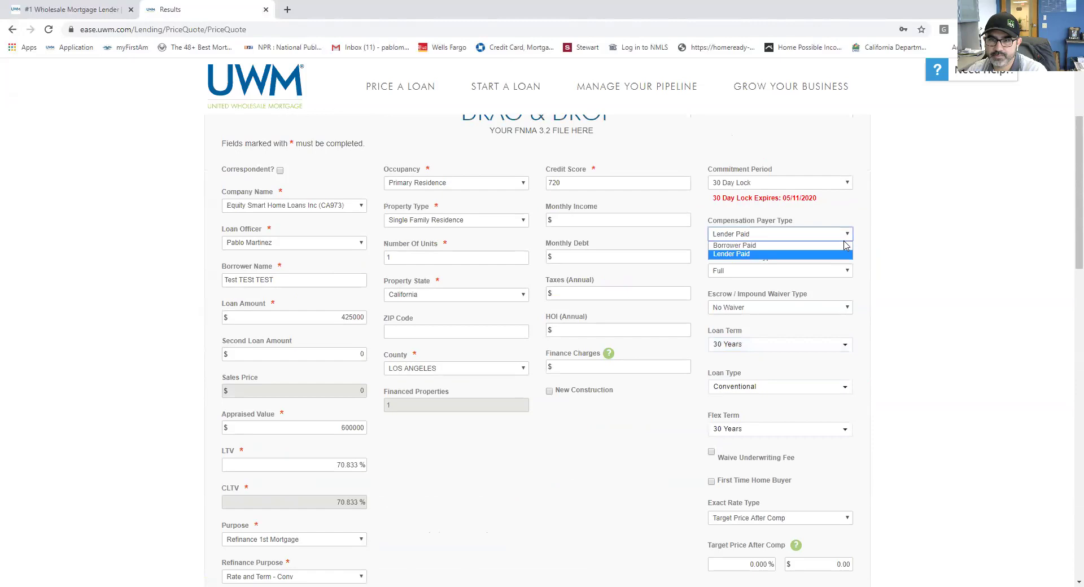
{"action": "left_click", "coordinate": [840, 246]}
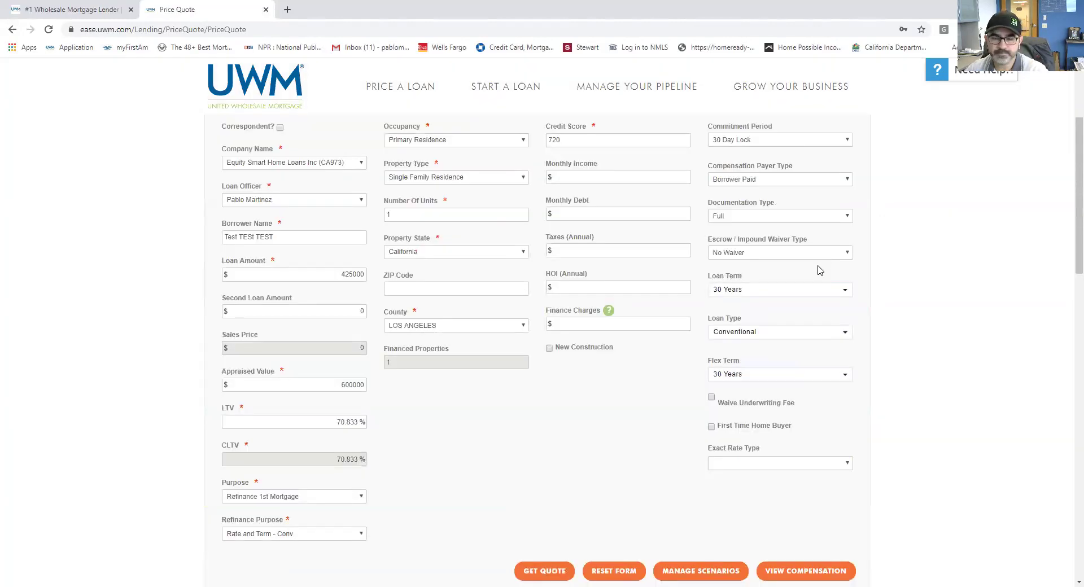
{"action": "scroll", "coordinate": [525, 378], "scroll_direction": "down", "scroll_amount": 6}
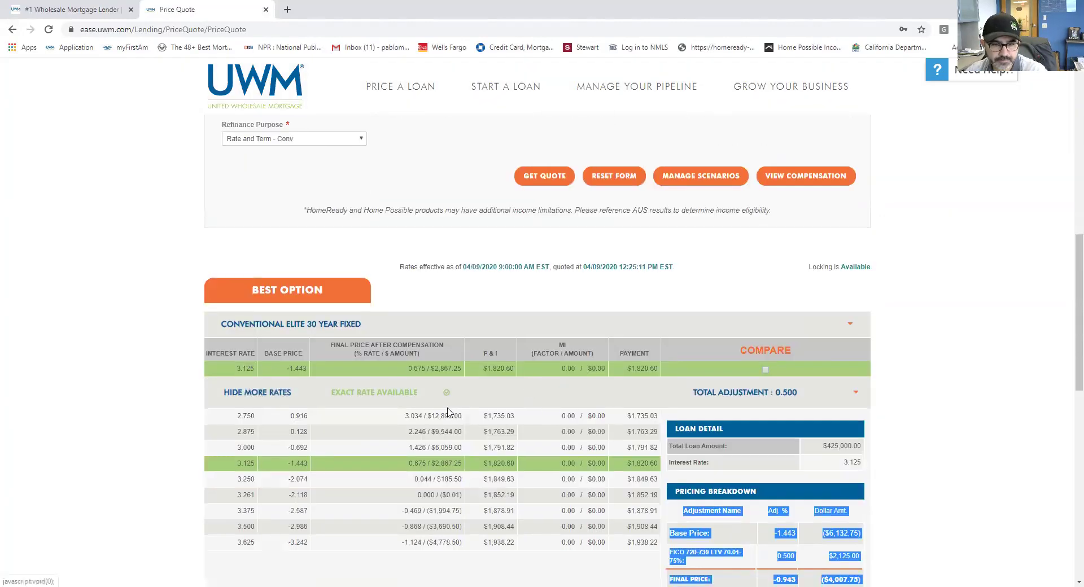
{"action": "scroll", "coordinate": [449, 417], "scroll_direction": "down", "scroll_amount": 3}
{"action": "scroll", "coordinate": [442, 395], "scroll_direction": "up", "scroll_amount": 5}
{"action": "left_click", "coordinate": [544, 288]}
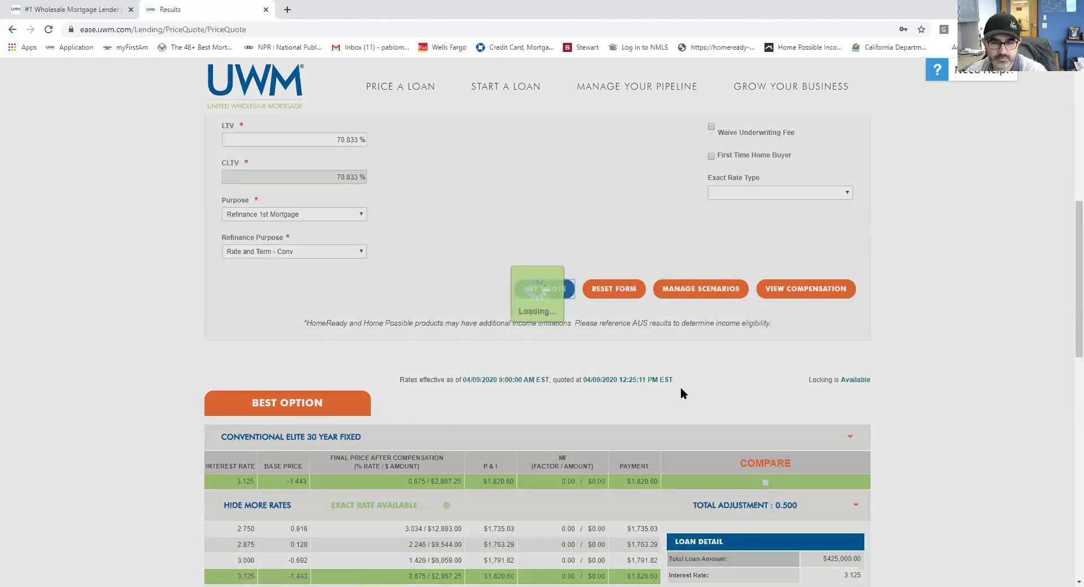
Step: Expand borrower-paid rates and compare 3.000, 3.125 and 3.250, settling on 3.250 at -1.574
{"action": "scroll", "coordinate": [618, 477], "scroll_direction": "down", "scroll_amount": 3}
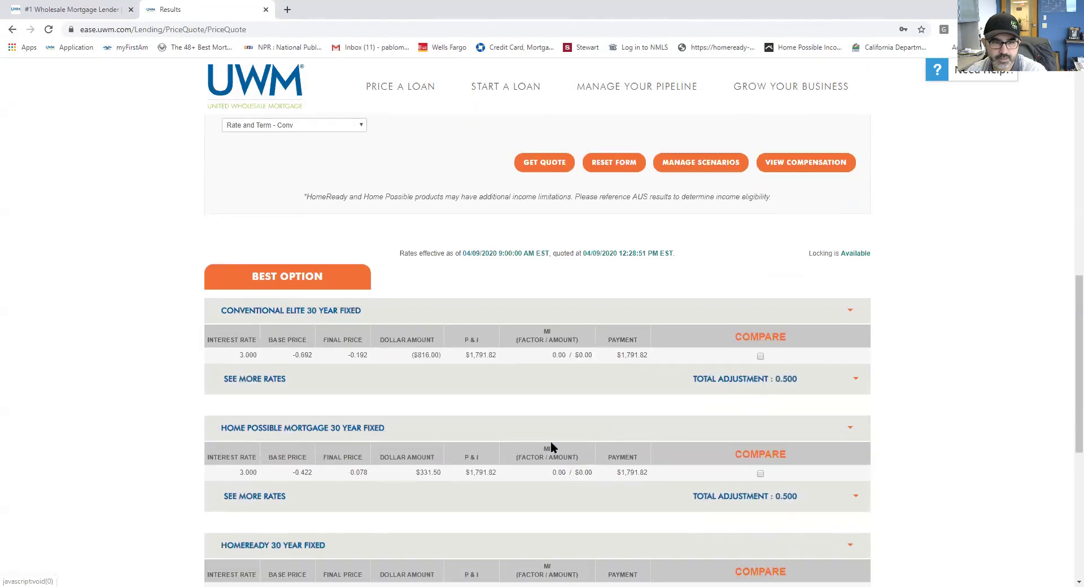
{"action": "left_click", "coordinate": [255, 383]}
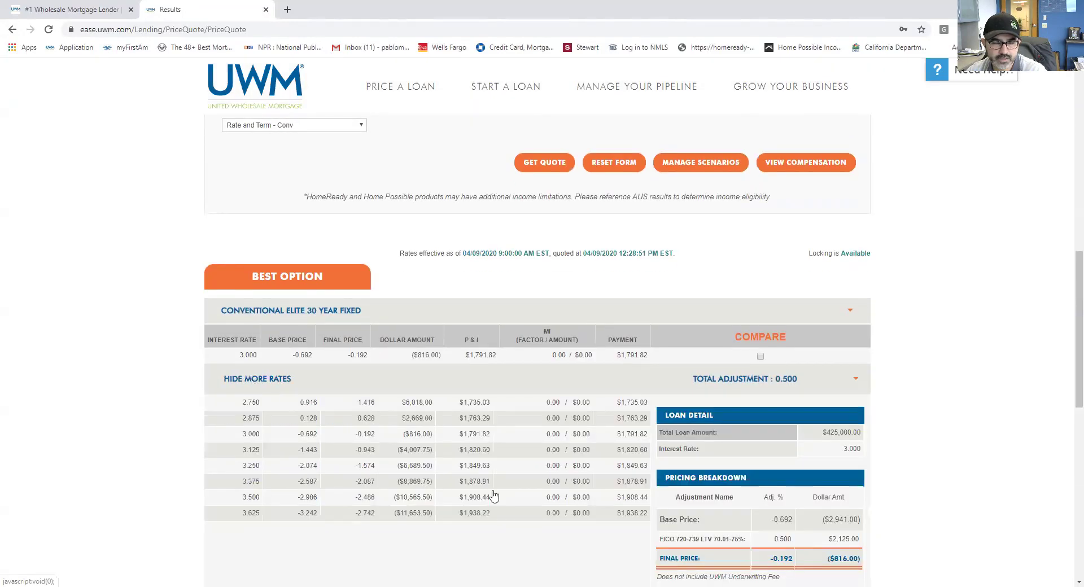
{"action": "scroll", "coordinate": [495, 488], "scroll_direction": "down", "scroll_amount": 2}
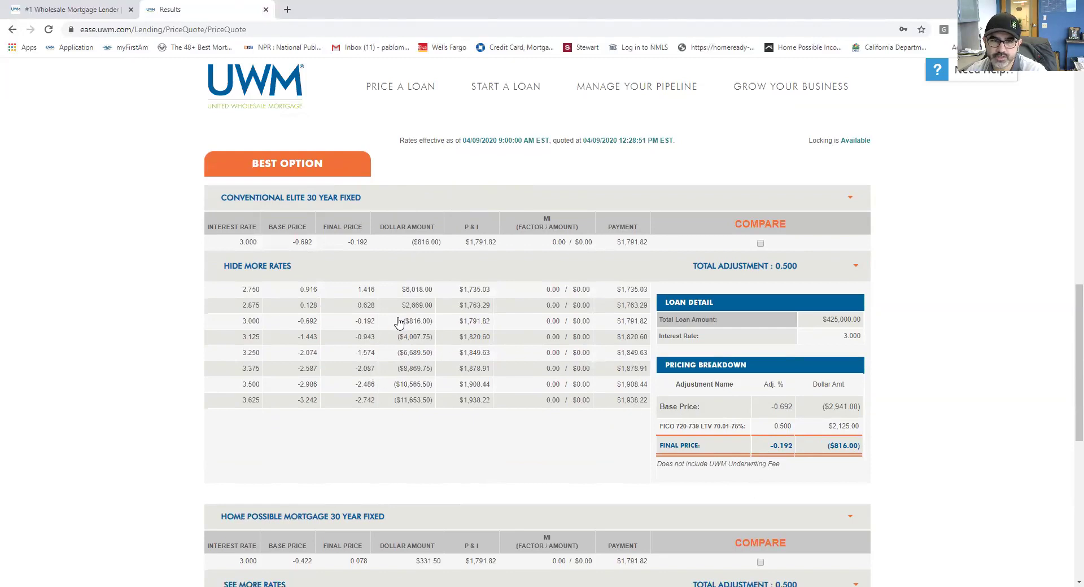
{"action": "left_click", "coordinate": [291, 324]}
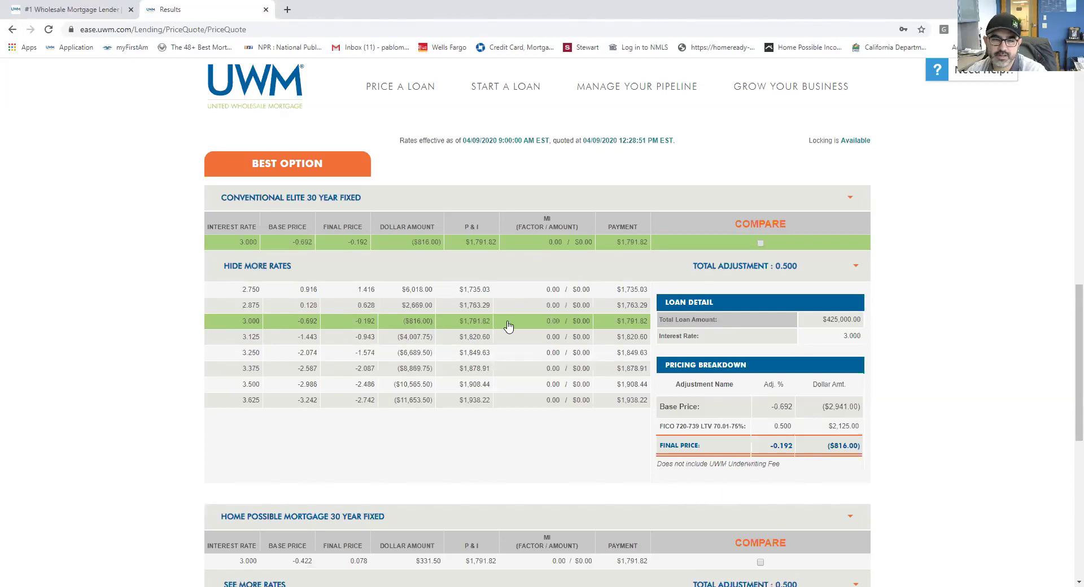
{"action": "left_click", "coordinate": [425, 337]}
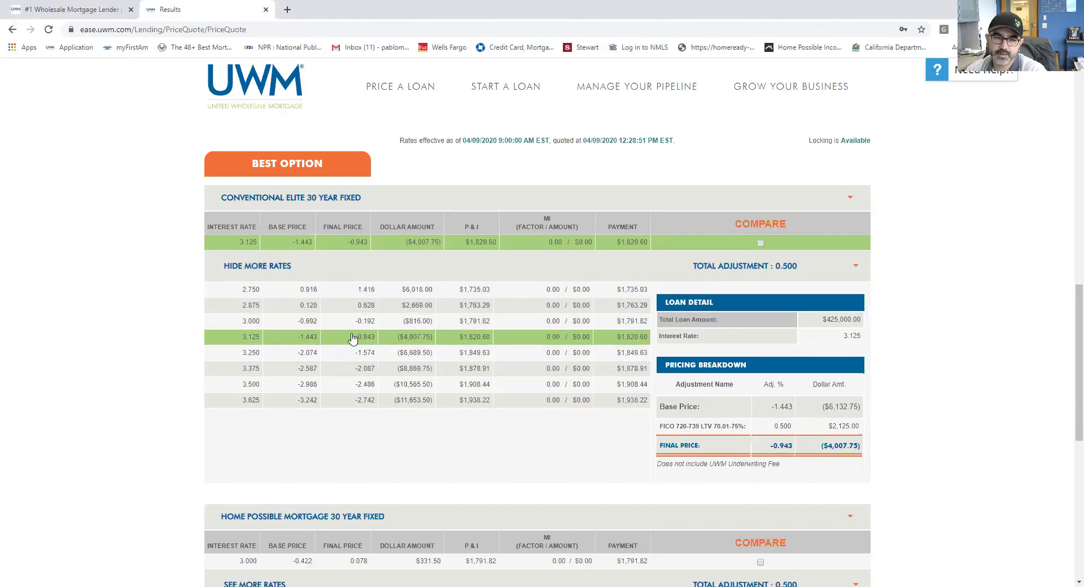
{"action": "left_click", "coordinate": [437, 359]}
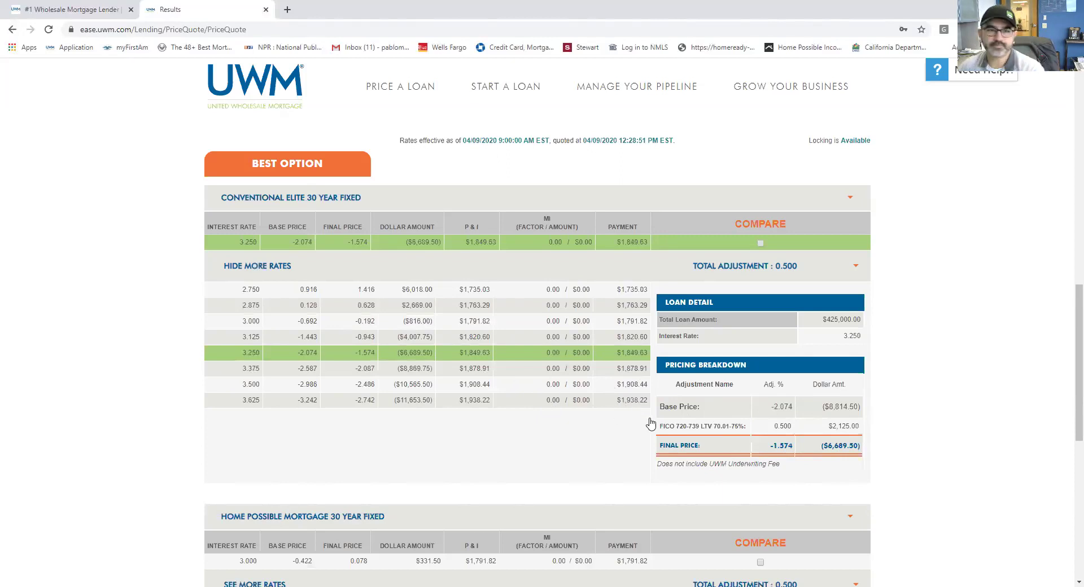
Step: Compare the 3.000 and 3.125 rate rows, settling on 3.125% with a $1,820.60 payment
{"action": "scroll", "coordinate": [637, 443], "scroll_direction": "up", "scroll_amount": 3}
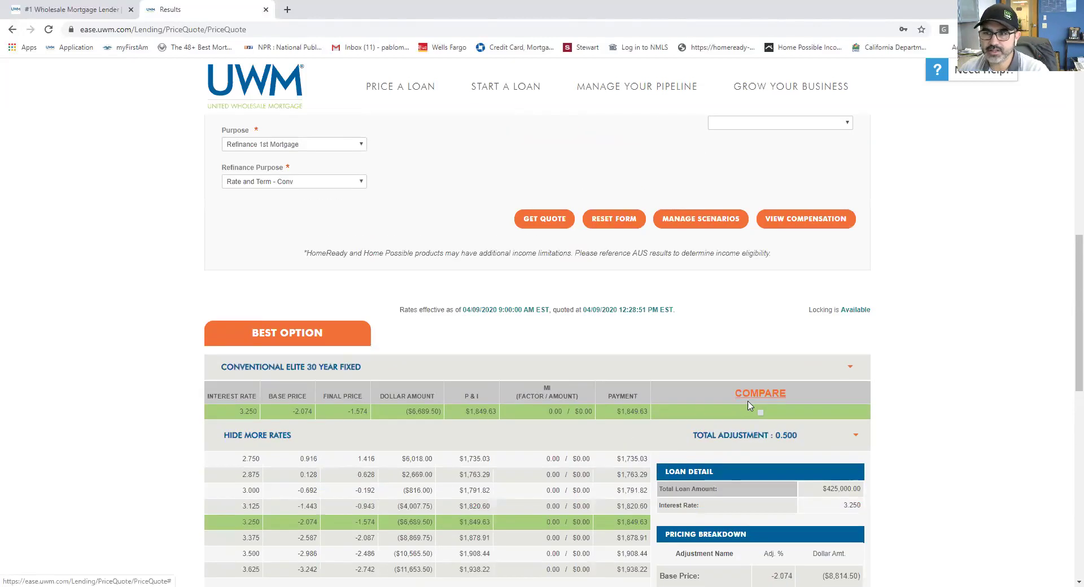
{"action": "scroll", "coordinate": [749, 405], "scroll_direction": "up", "scroll_amount": 3}
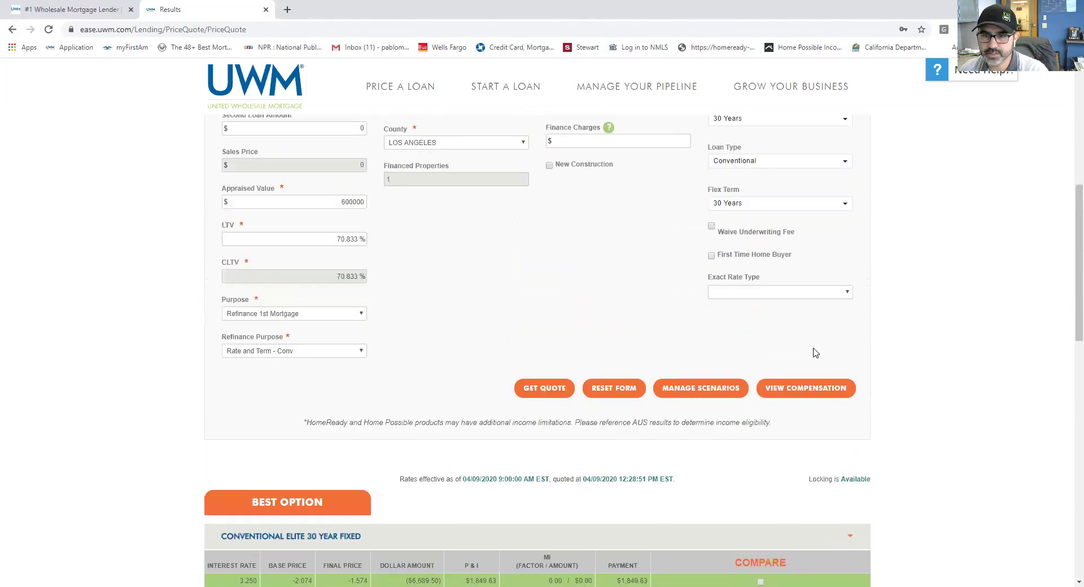
{"action": "scroll", "coordinate": [815, 352], "scroll_direction": "up", "scroll_amount": 2}
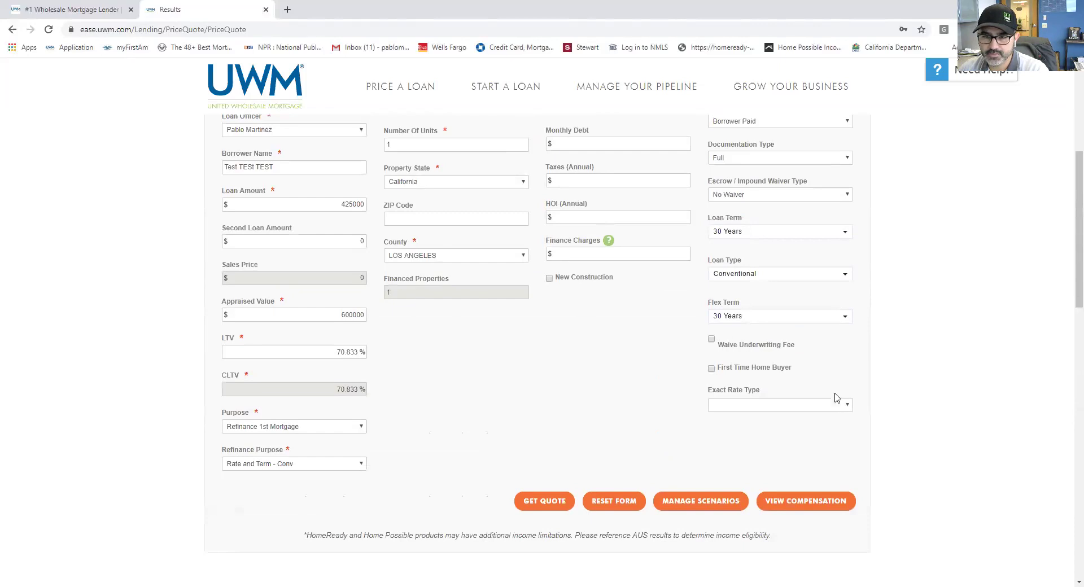
{"action": "scroll", "coordinate": [703, 407], "scroll_direction": "down", "scroll_amount": 5}
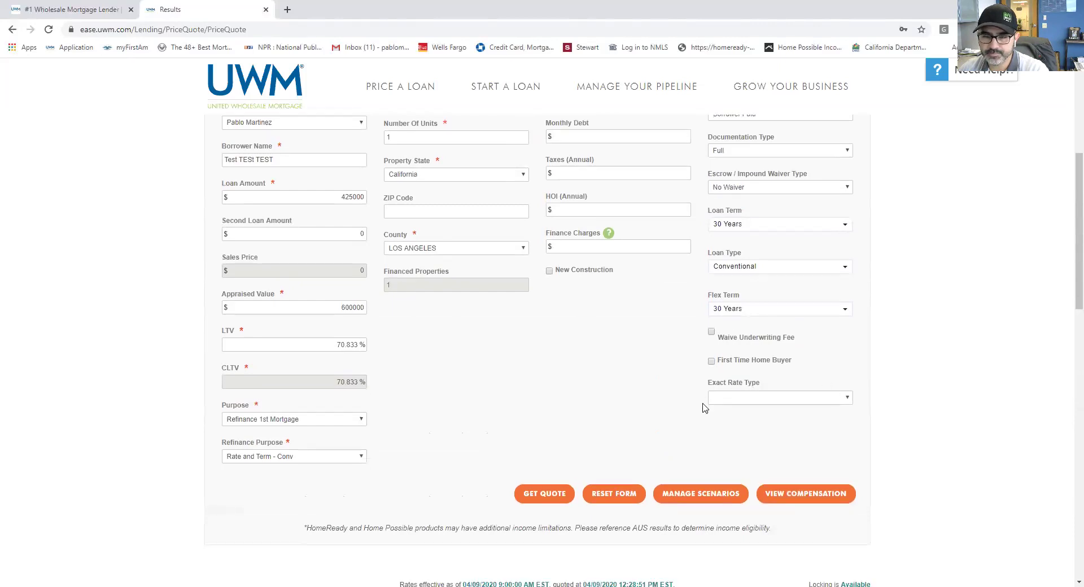
{"action": "scroll", "coordinate": [703, 406], "scroll_direction": "down", "scroll_amount": 2}
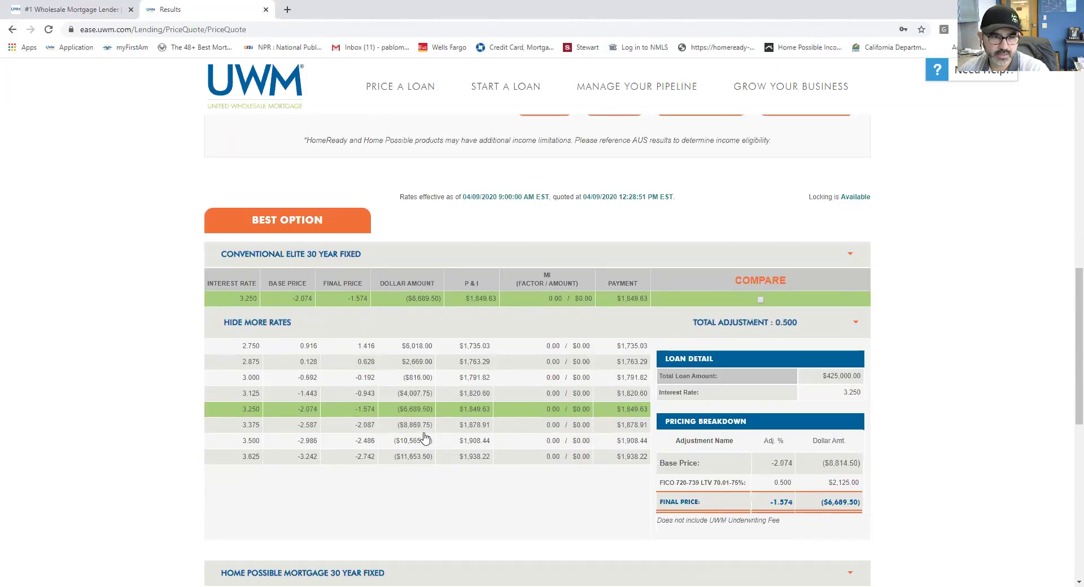
{"action": "left_click", "coordinate": [261, 383]}
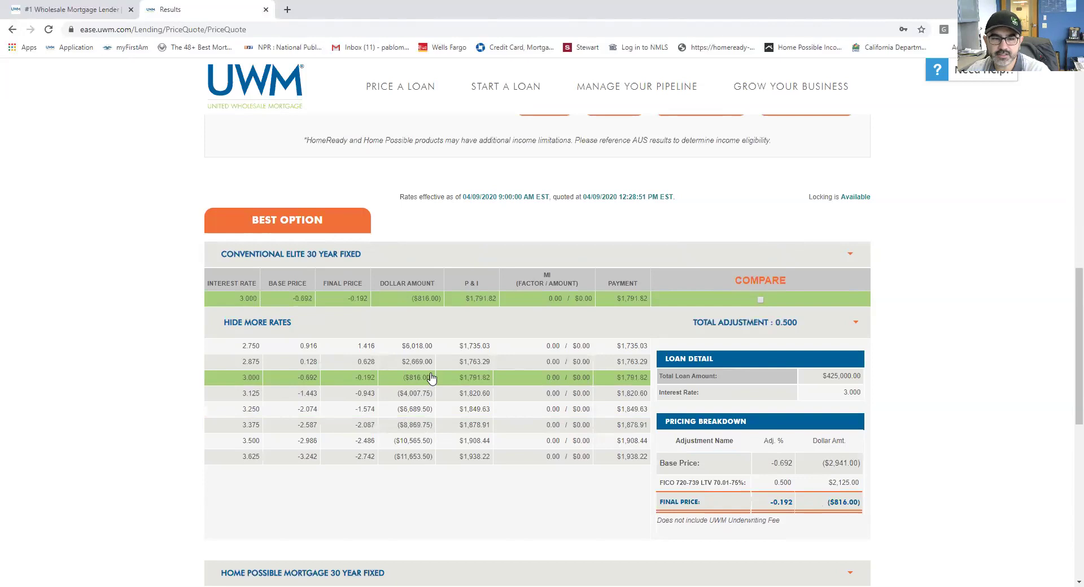
{"action": "left_click", "coordinate": [282, 400]}
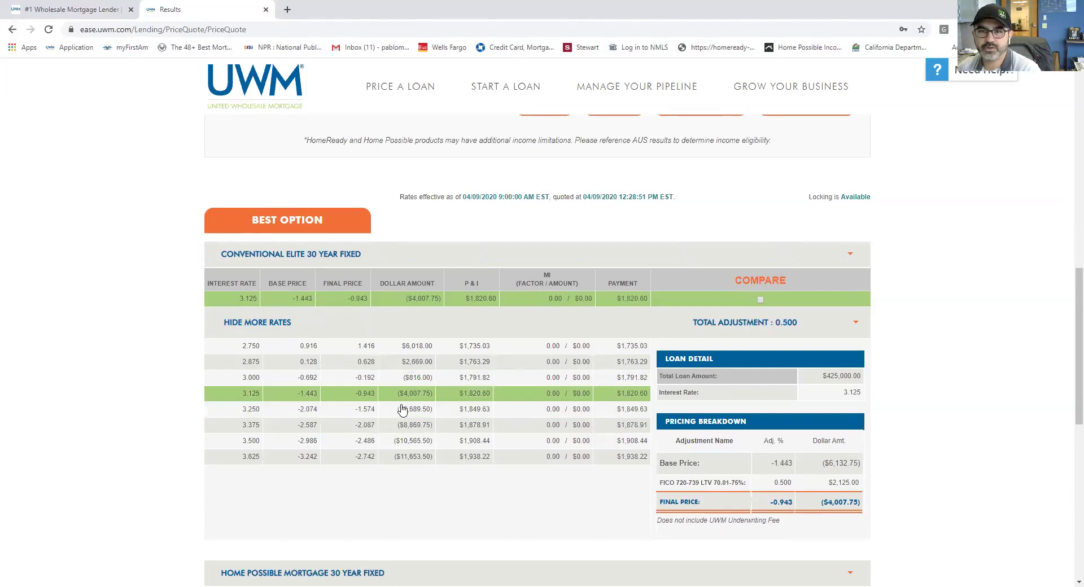
{"action": "scroll", "coordinate": [397, 405], "scroll_direction": "up", "scroll_amount": 4}
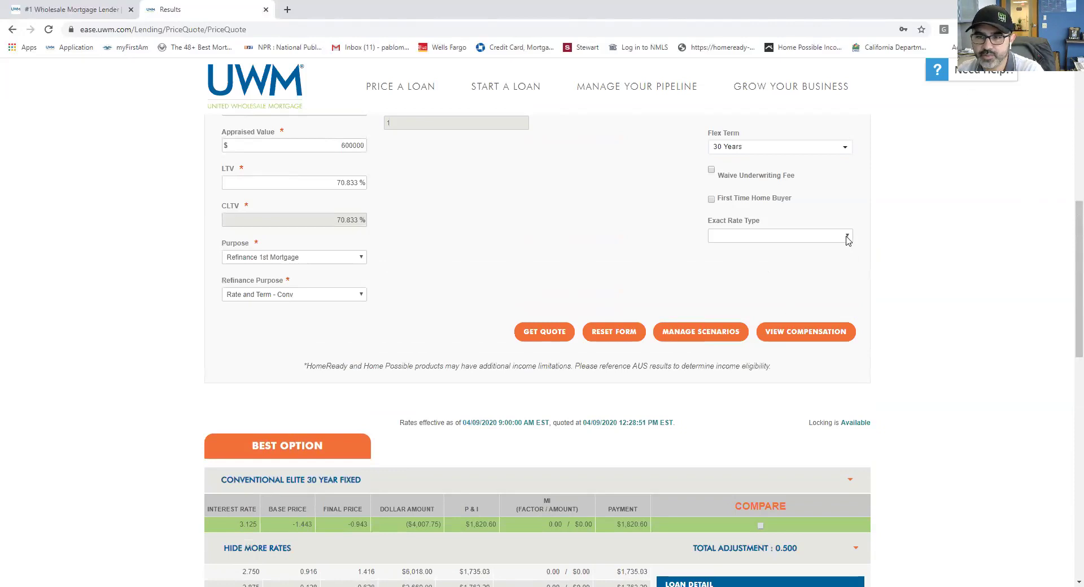
Step: Set Exact Rate Type to Target Rate, re-quote at 3.199%, and expand the Conventional Elite rates
{"action": "left_click", "coordinate": [845, 236]}
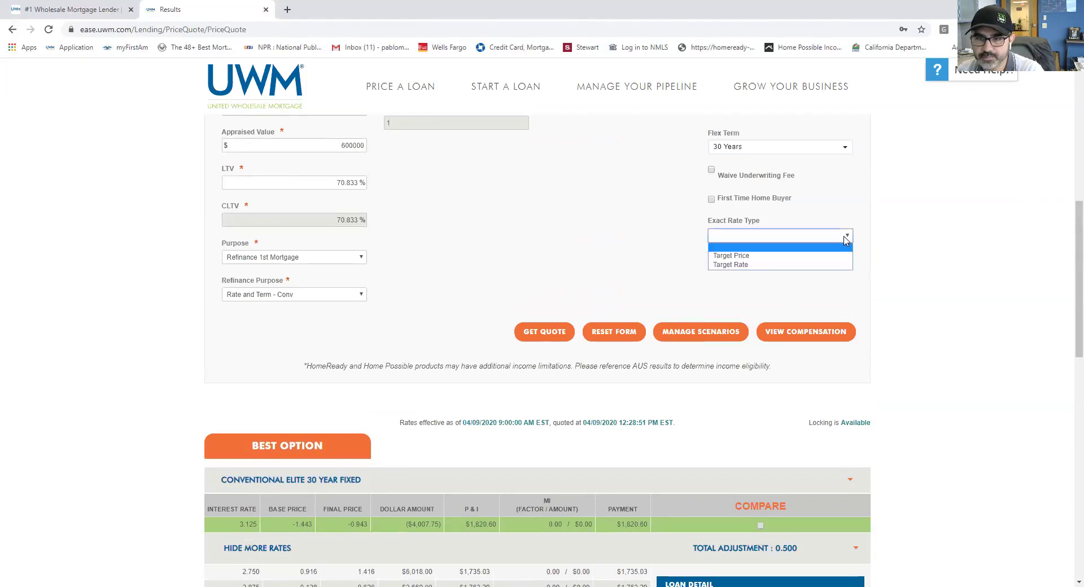
{"action": "left_click", "coordinate": [828, 265]}
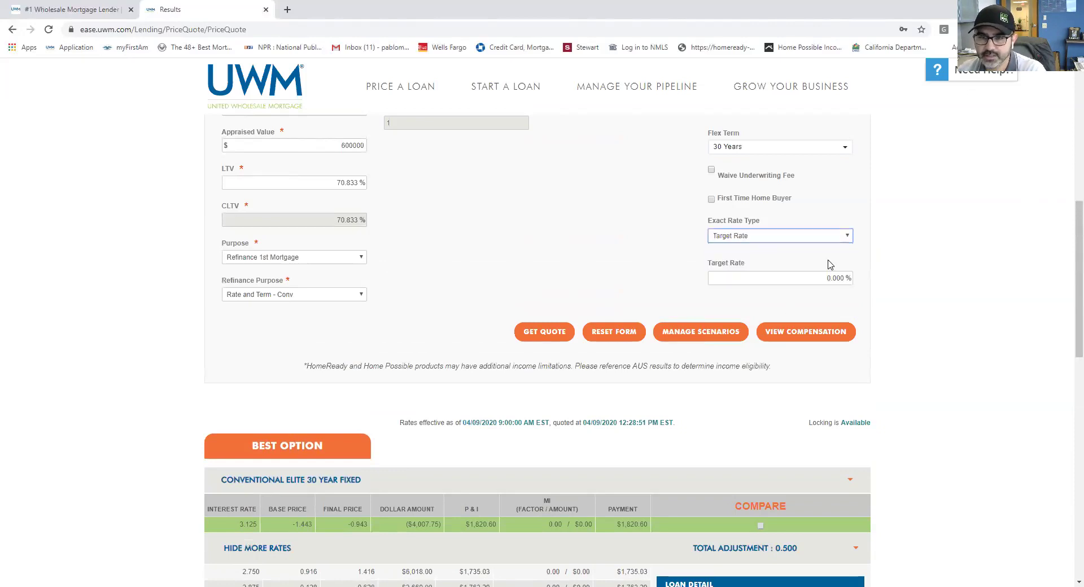
{"action": "scroll", "coordinate": [335, 438], "scroll_direction": "down", "scroll_amount": 3}
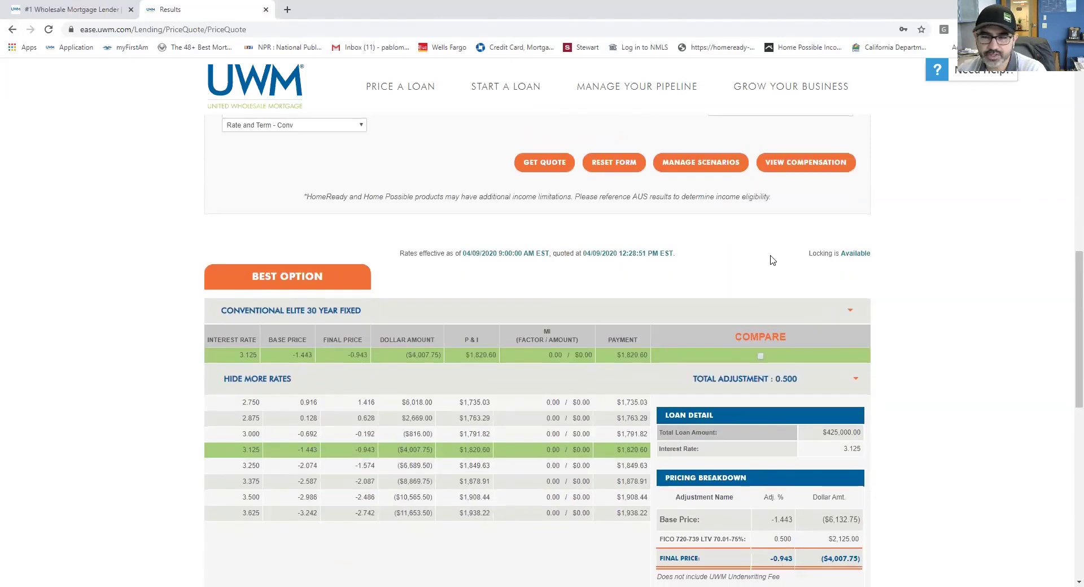
{"action": "scroll", "coordinate": [771, 259], "scroll_direction": "up", "scroll_amount": 2}
{"action": "scroll", "coordinate": [576, 420], "scroll_direction": "down", "scroll_amount": 2}
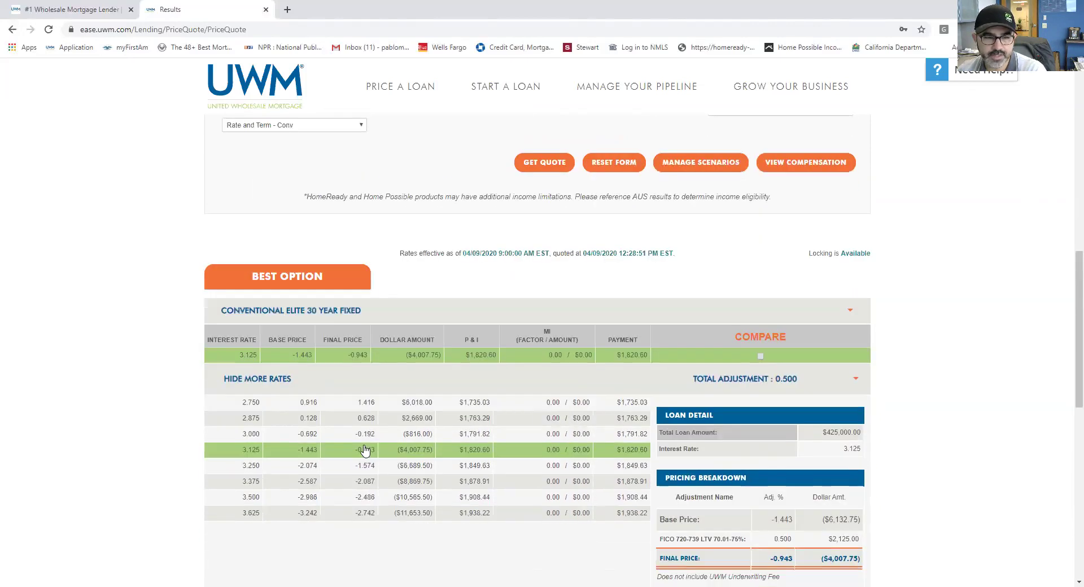
{"action": "scroll", "coordinate": [776, 399], "scroll_direction": "up", "scroll_amount": 3}
{"action": "scroll", "coordinate": [777, 399], "scroll_direction": "up", "scroll_amount": 1}
{"action": "key", "text": "Tab"}
{"action": "type", "text": "3"}
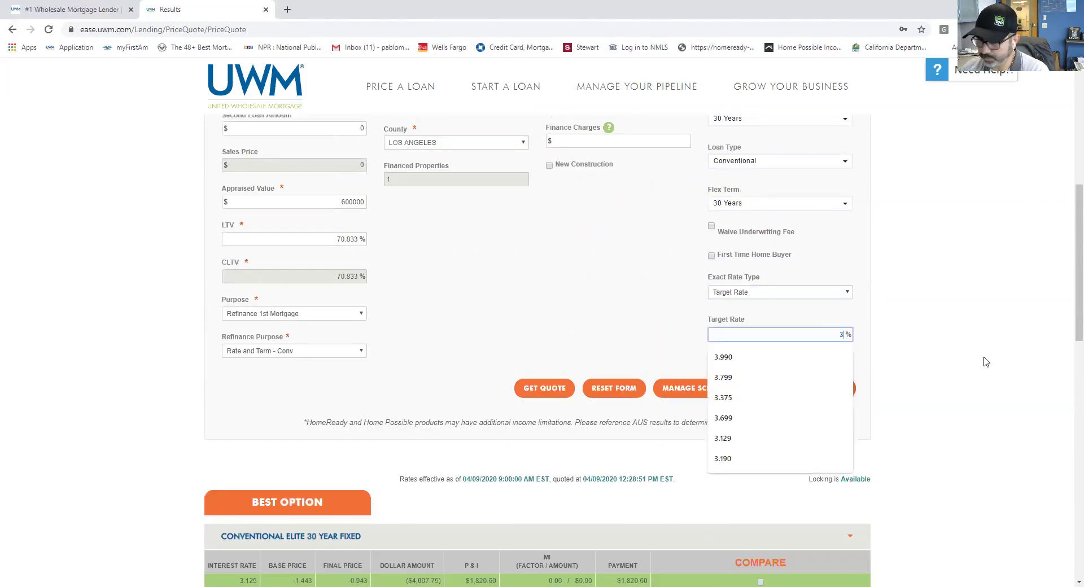
{"action": "type", "text": ".199"}
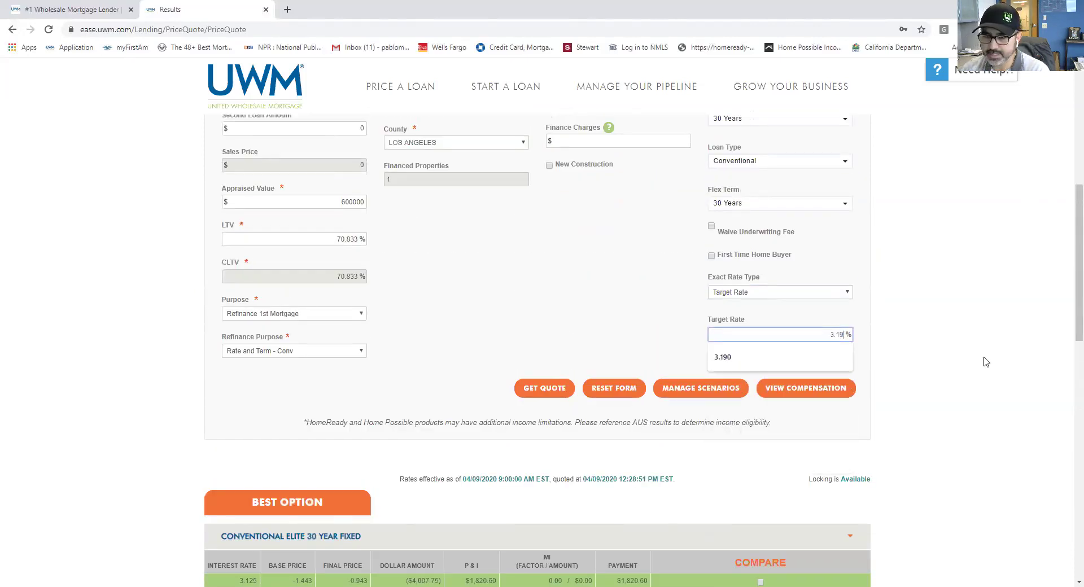
{"action": "left_click", "coordinate": [544, 388]}
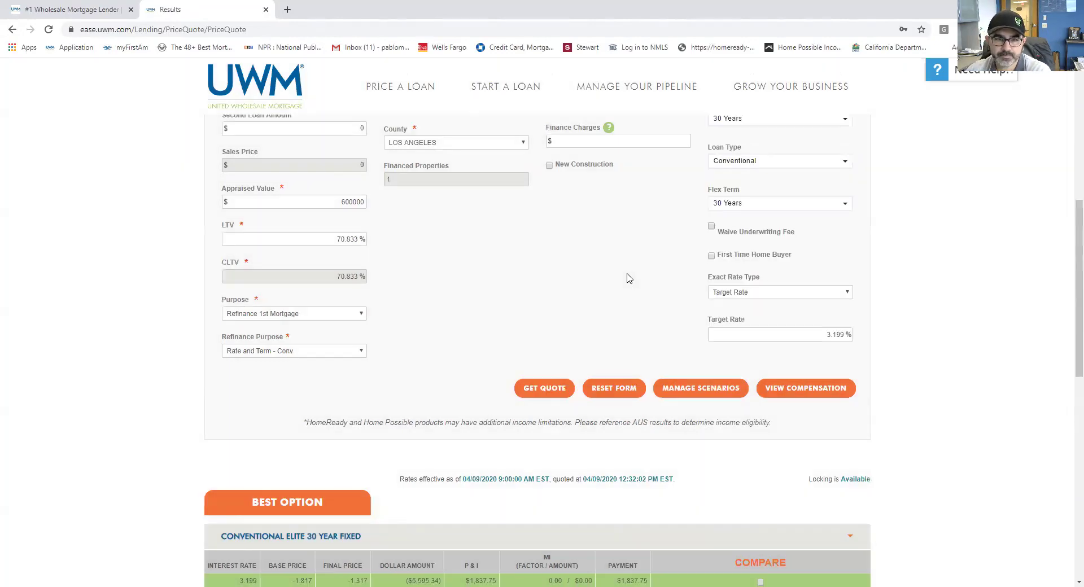
{"action": "scroll", "coordinate": [627, 282], "scroll_direction": "down", "scroll_amount": 4}
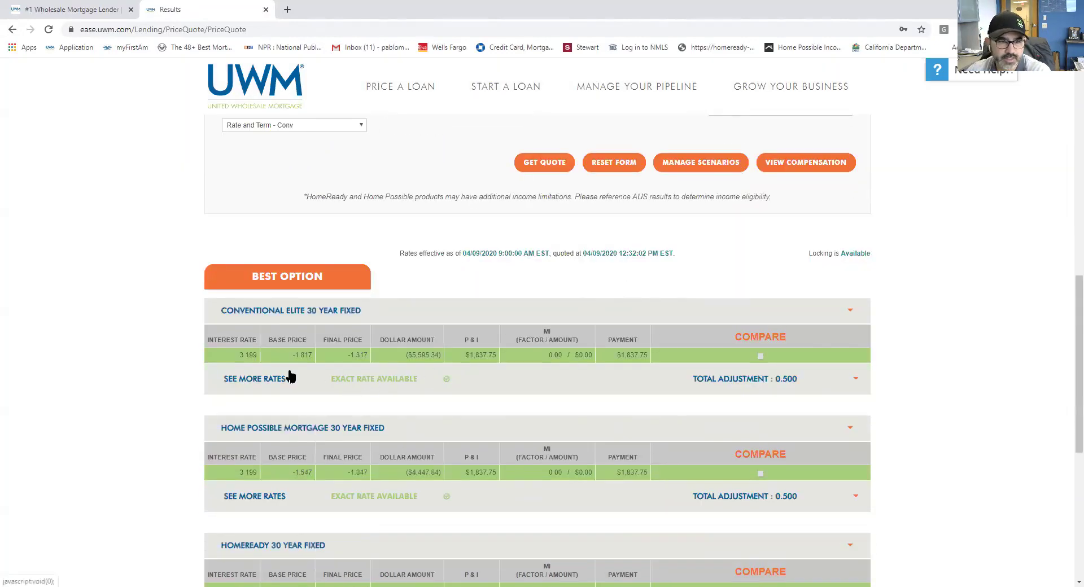
{"action": "left_click", "coordinate": [287, 379]}
Step: Review the Conventional Elite rates and select 3.250, pricing at -1.574 / ($6,689.50)
{"action": "scroll", "coordinate": [300, 367], "scroll_direction": "down", "scroll_amount": 2}
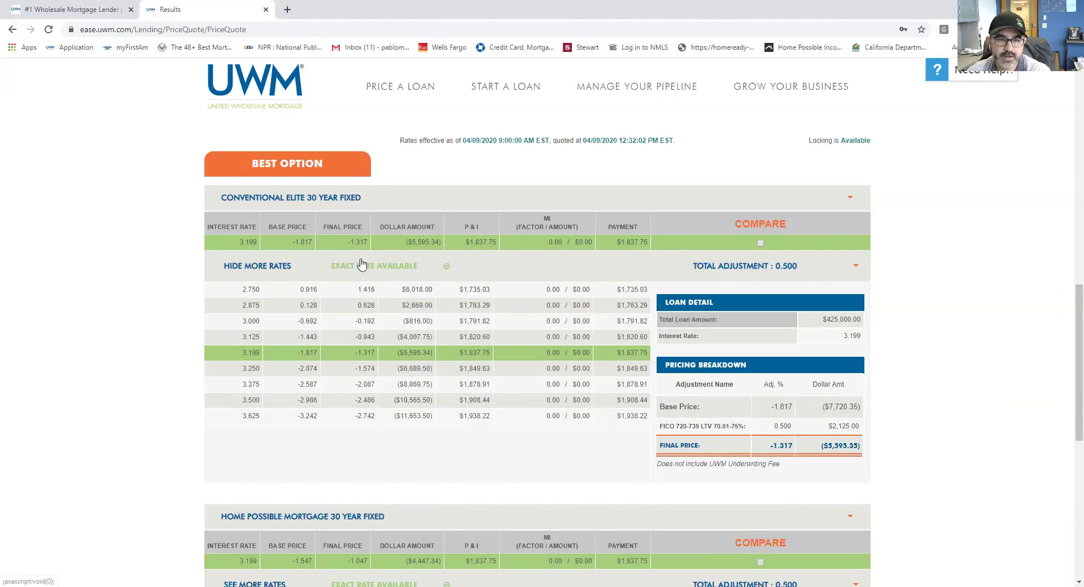
{"action": "scroll", "coordinate": [395, 347], "scroll_direction": "down", "scroll_amount": 4}
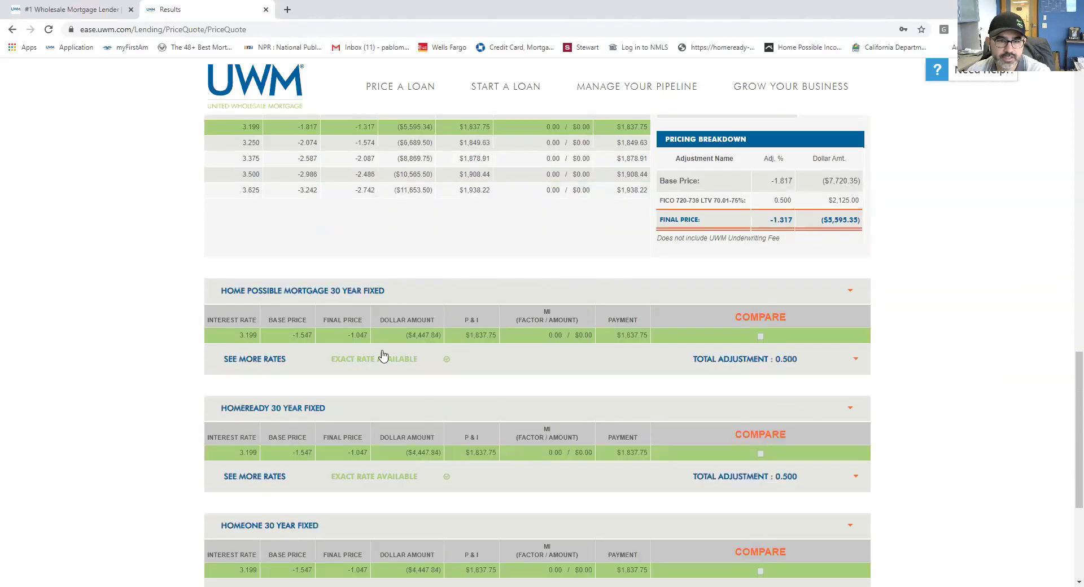
{"action": "scroll", "coordinate": [426, 428], "scroll_direction": "down", "scroll_amount": 3}
{"action": "scroll", "coordinate": [440, 428], "scroll_direction": "up", "scroll_amount": 6}
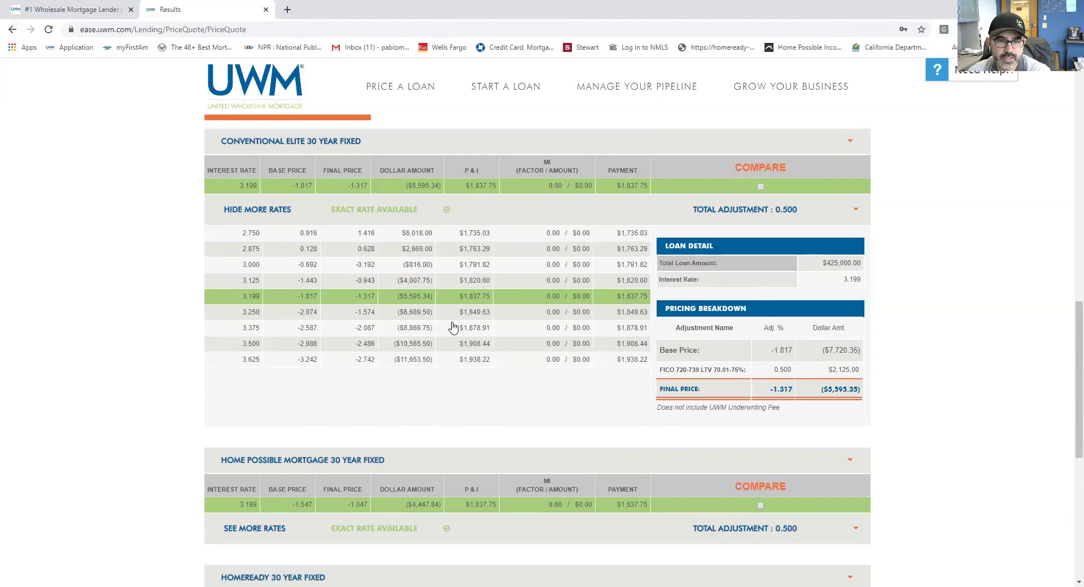
{"action": "left_click", "coordinate": [415, 312]}
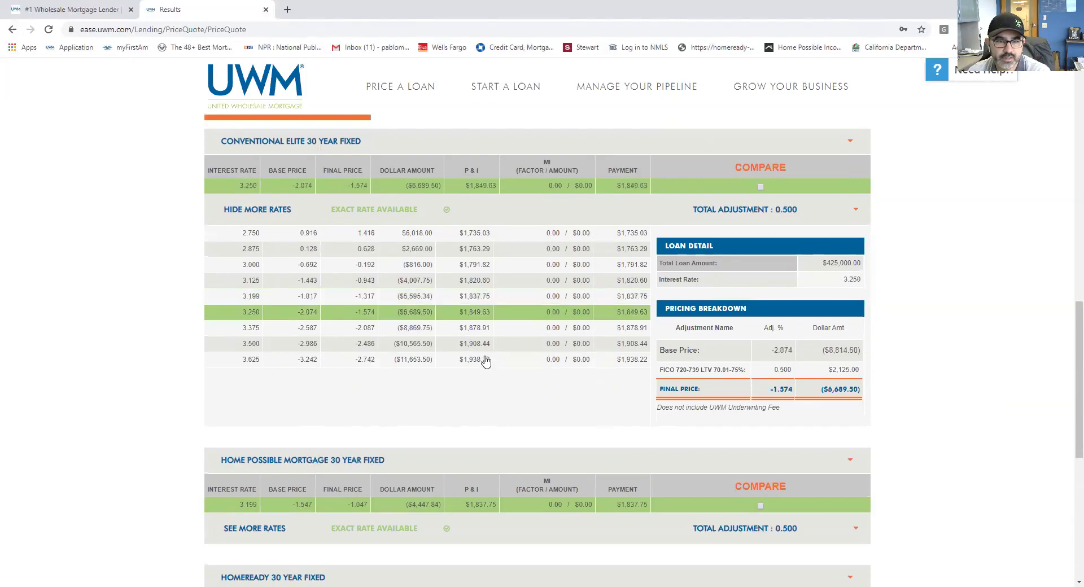
{"action": "scroll", "coordinate": [742, 388], "scroll_direction": "up", "scroll_amount": 4}
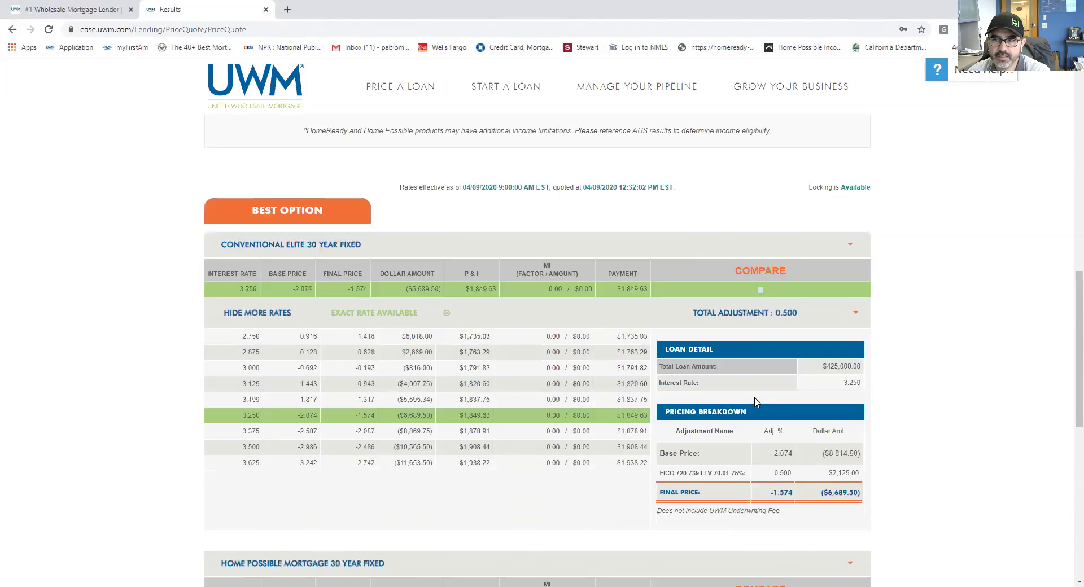
Step: Replace the 3.199 target rate with 3.299 and re-run the quote
{"action": "left_click", "coordinate": [793, 164]}
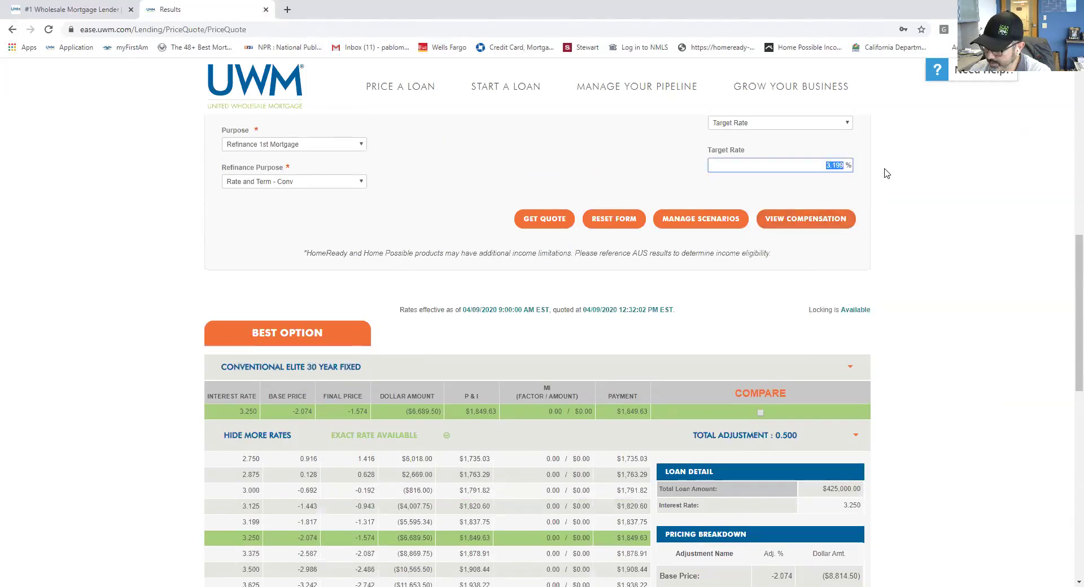
{"action": "type", "text": "3.29"}
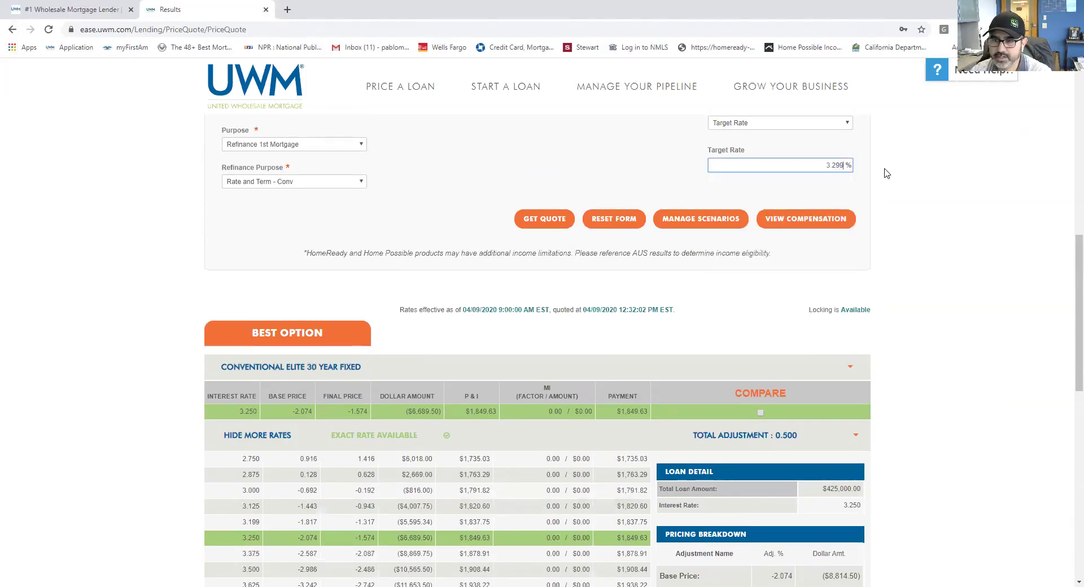
{"action": "left_click", "coordinate": [543, 219]}
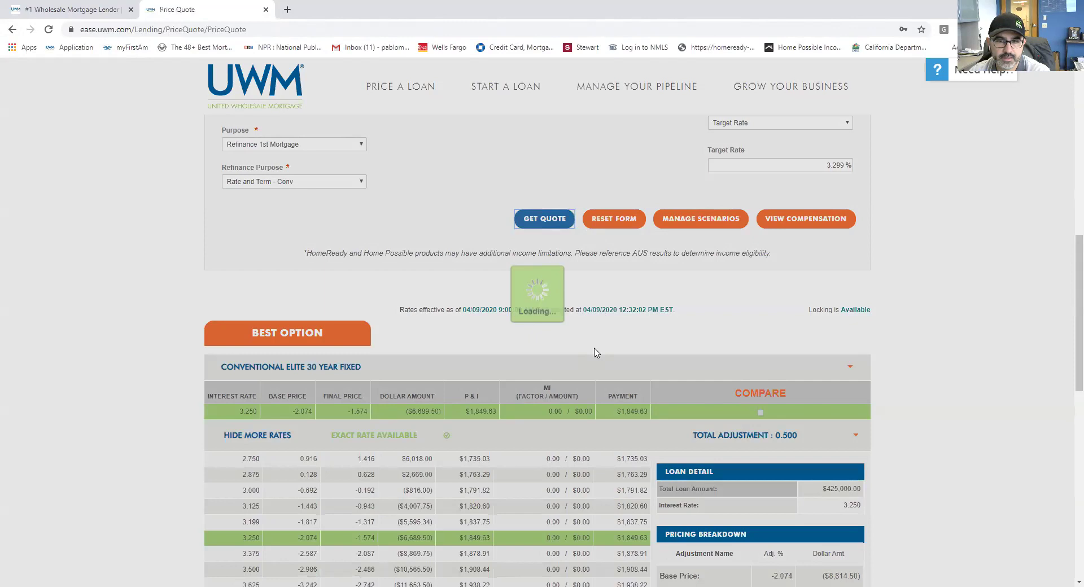
{"action": "scroll", "coordinate": [596, 351], "scroll_direction": "down", "scroll_amount": 2}
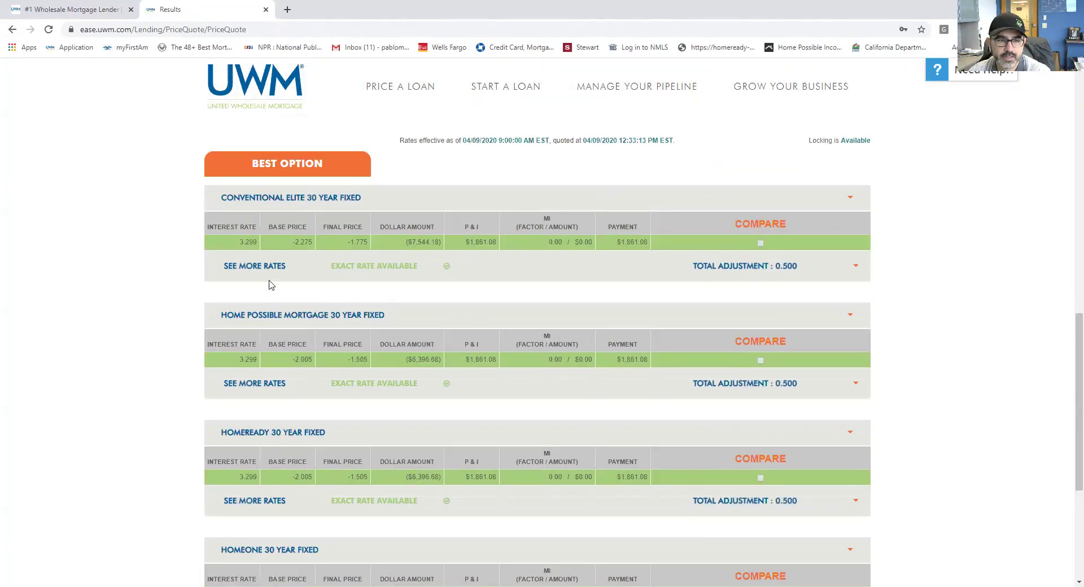
Step: Expand and review the Conventional Elite rates for the 3.299% quote, then return to the quote form
{"action": "left_click", "coordinate": [257, 266]}
{"action": "scroll", "coordinate": [402, 342], "scroll_direction": "down", "scroll_amount": 1}
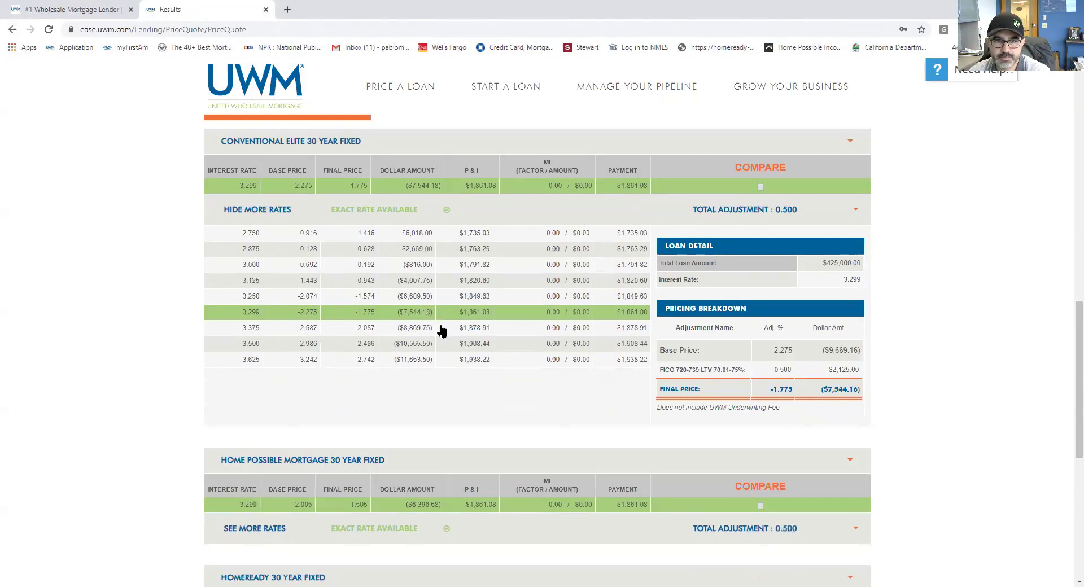
{"action": "scroll", "coordinate": [442, 327], "scroll_direction": "up", "scroll_amount": 4}
{"action": "scroll", "coordinate": [672, 219], "scroll_direction": "up", "scroll_amount": 2}
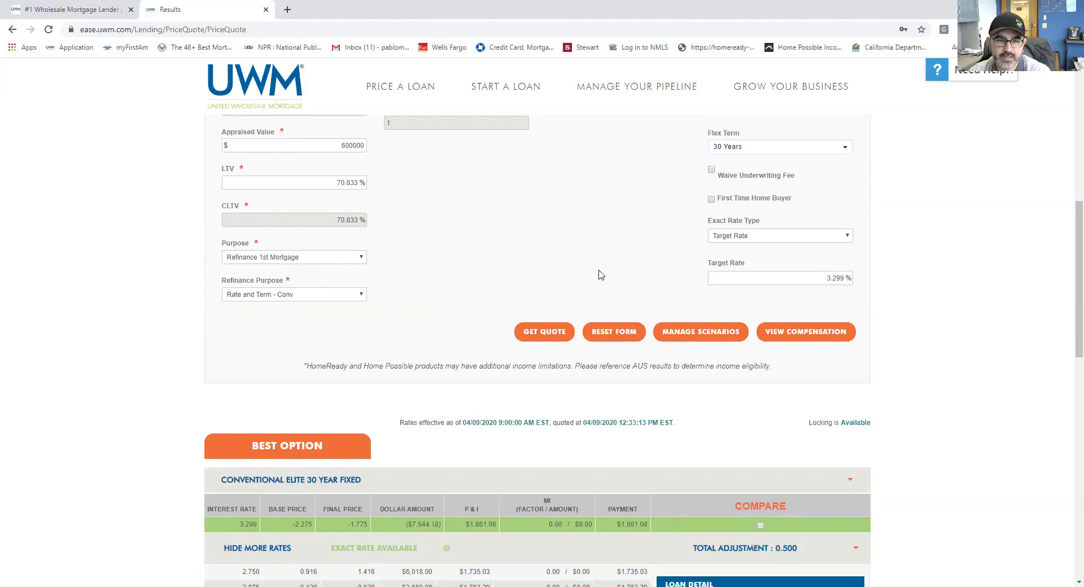
{"action": "scroll", "coordinate": [600, 275], "scroll_direction": "down", "scroll_amount": 3}
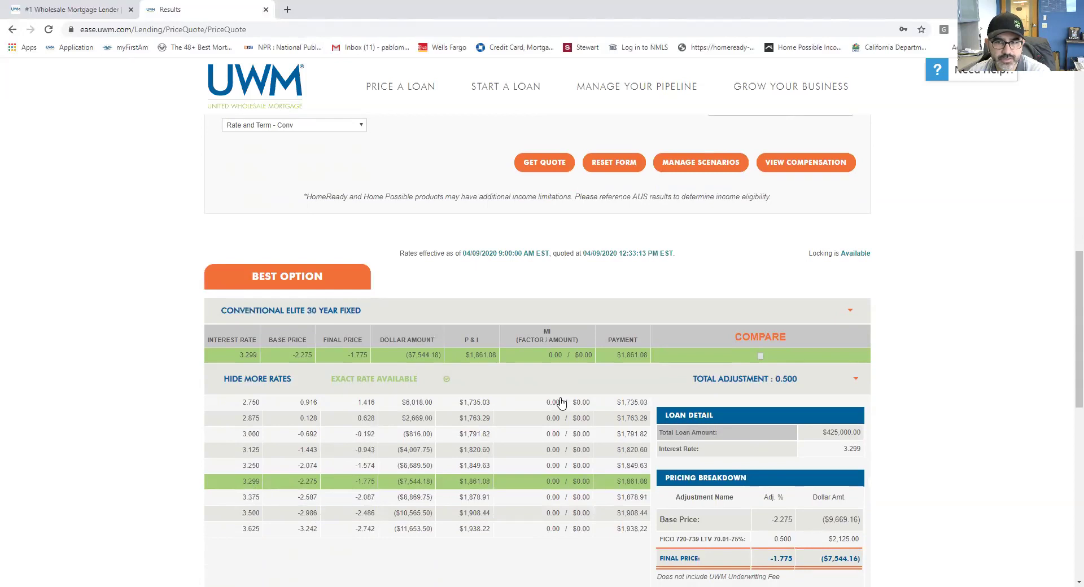
{"action": "scroll", "coordinate": [560, 402], "scroll_direction": "up", "scroll_amount": 8}
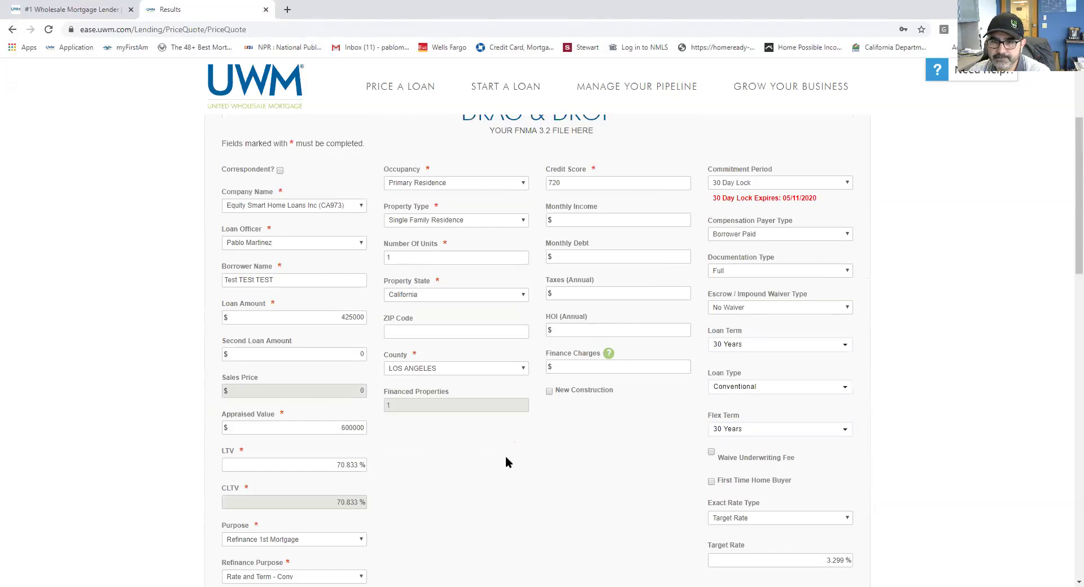
{"action": "scroll", "coordinate": [505, 458], "scroll_direction": "down", "scroll_amount": 2}
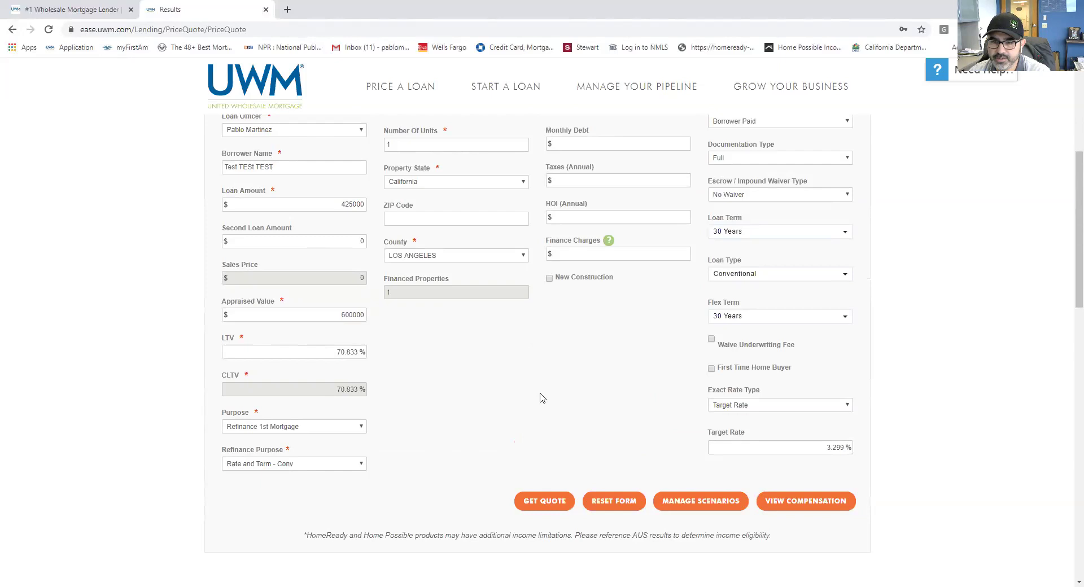